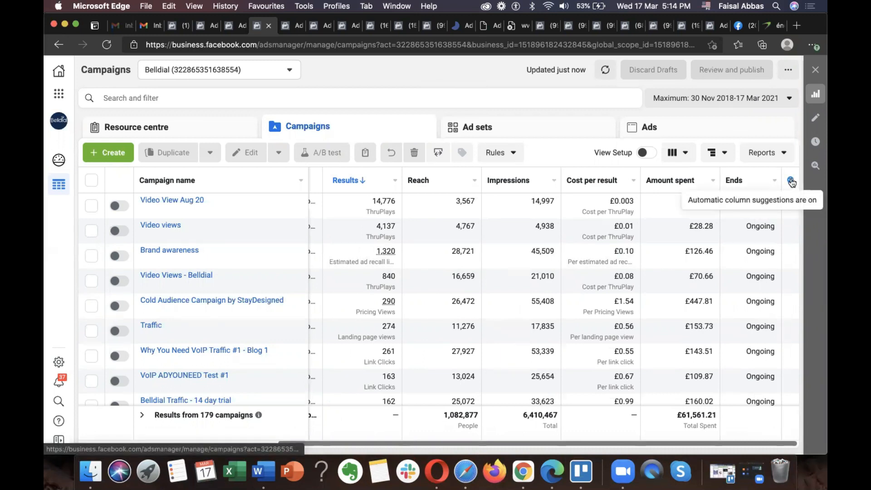
Step: Customise the campaign table's columns, removing Ad set name, Bid strategy, Last significant edit and Attribution setting from the selected columns
left_click(791, 183)
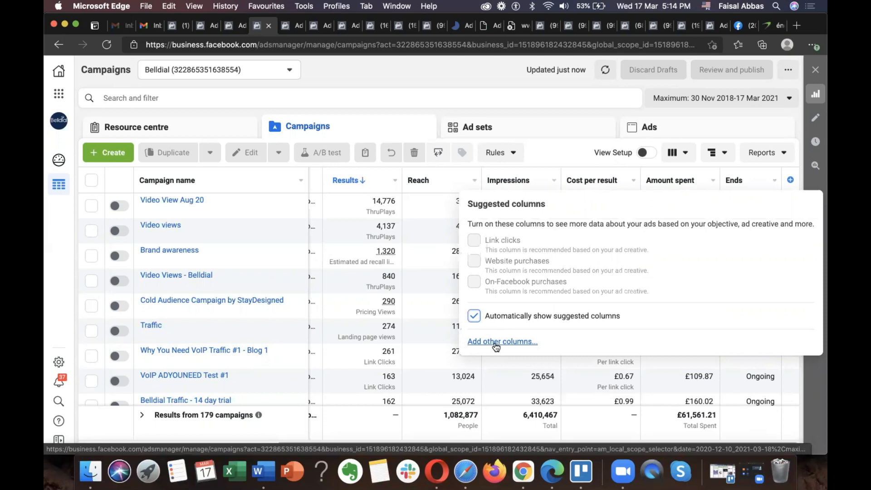
left_click(601, 107)
left_click(681, 153)
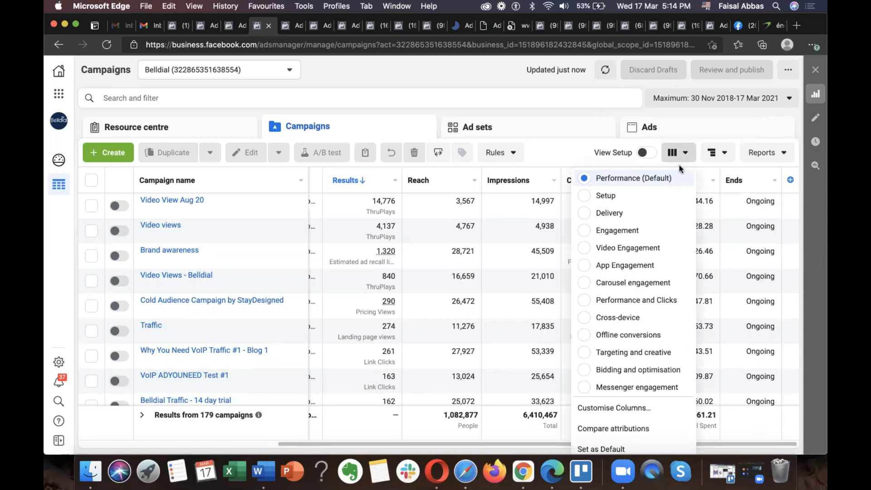
left_click(610, 410)
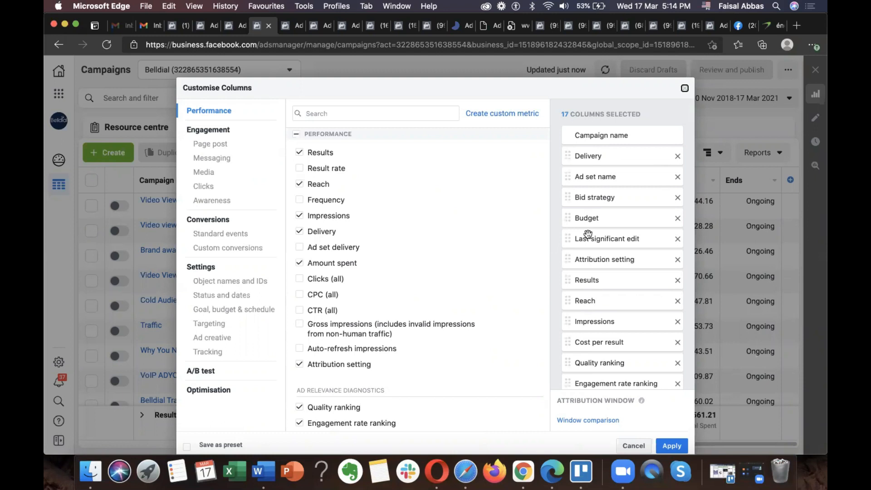
left_click(677, 177)
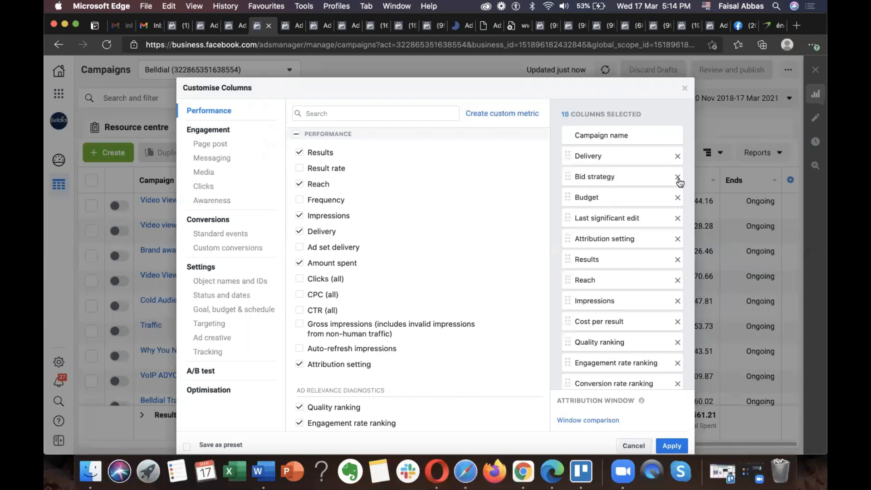
left_click(677, 177)
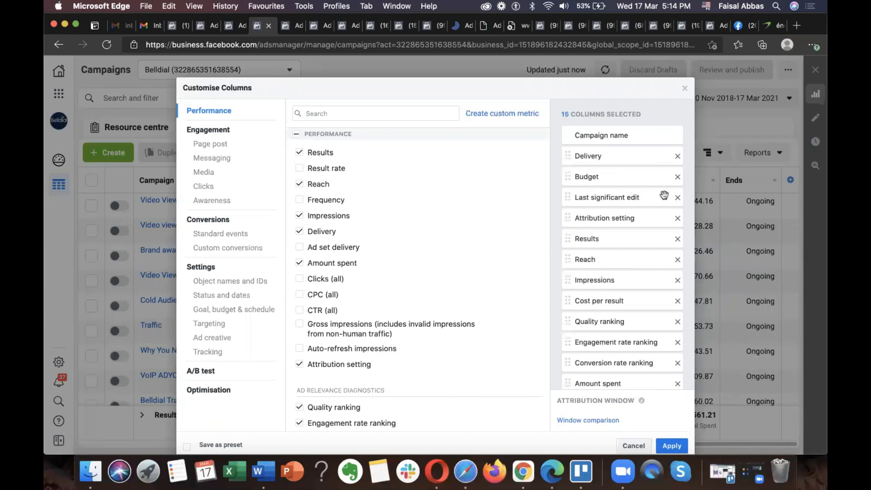
left_click(677, 198)
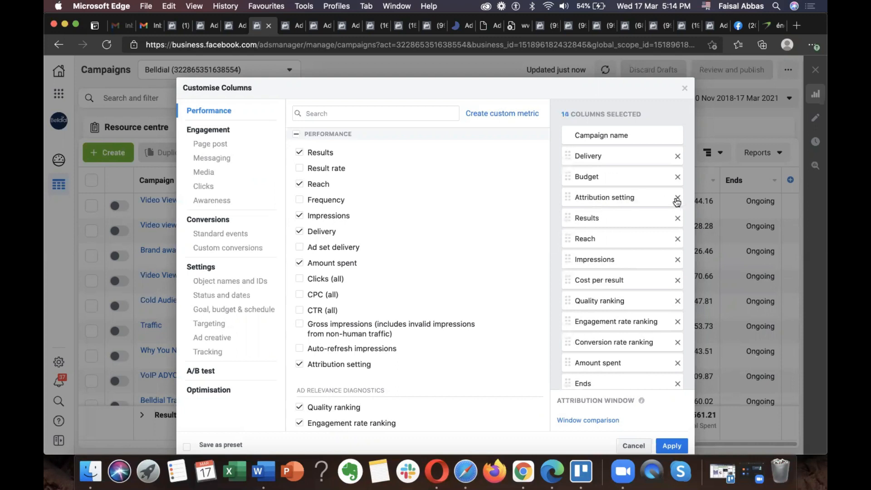
left_click(677, 199)
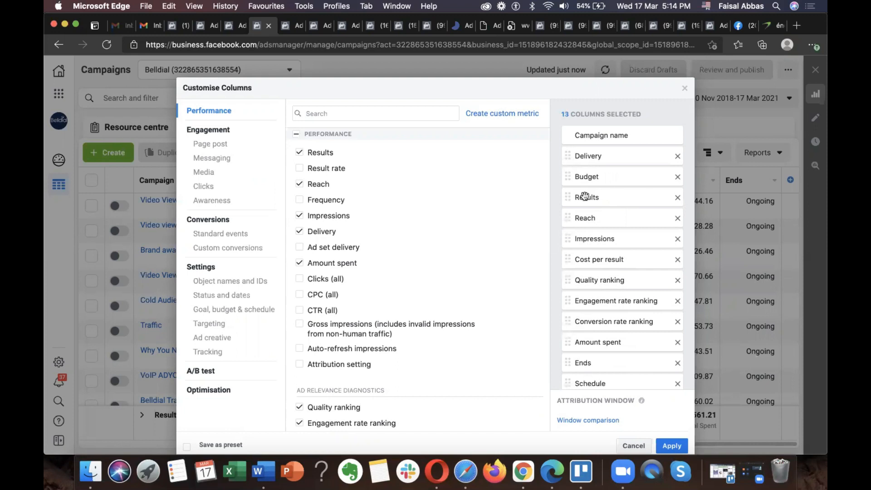
Step: Reorder the selected columns so Results follows Impressions and Amount spent follows Cost per result
left_click_drag(573, 198, 578, 249)
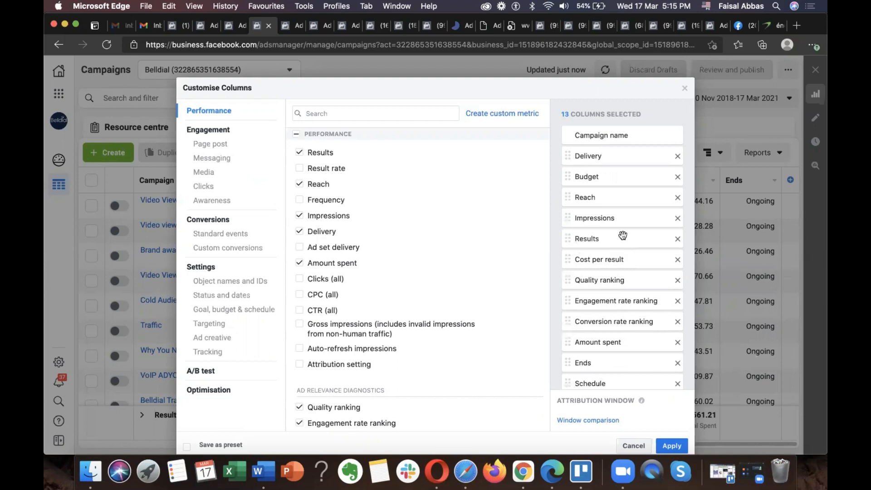
scroll(625, 208, "down", 1)
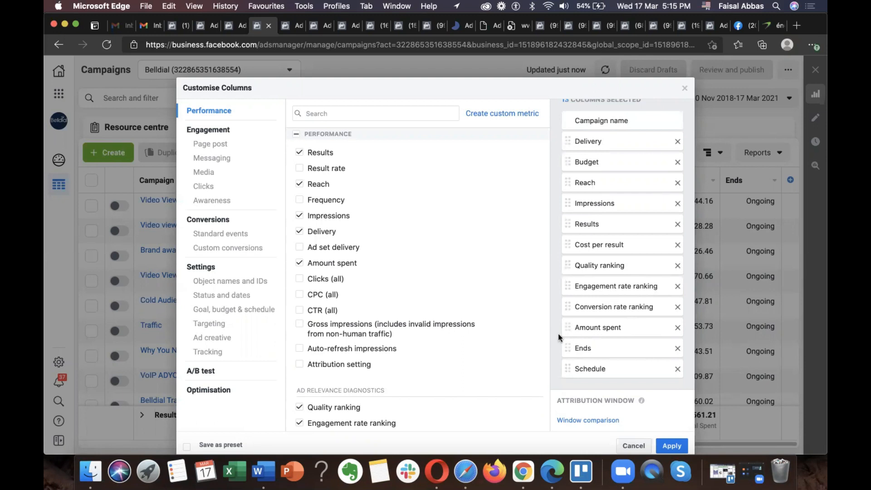
left_click_drag(567, 327, 564, 259)
Step: Remove the Ends and Schedule columns from the selected columns
scroll(603, 286, "down", 2)
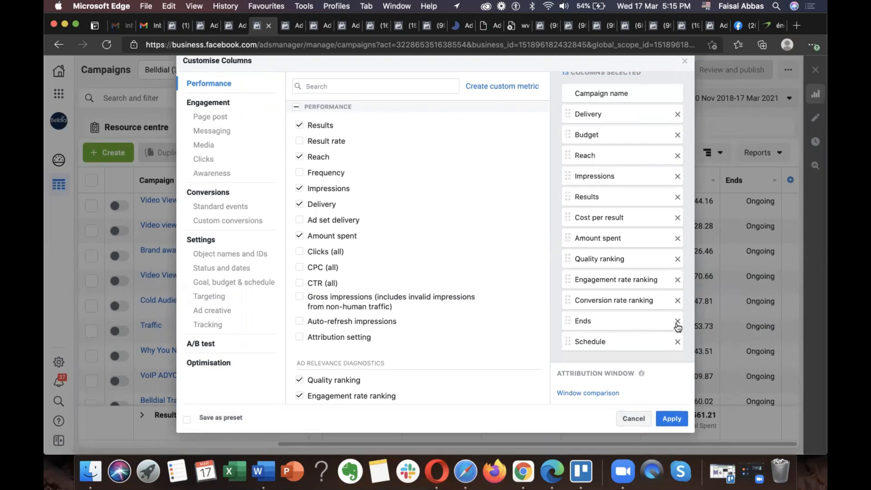
left_click(677, 326)
left_click(678, 337)
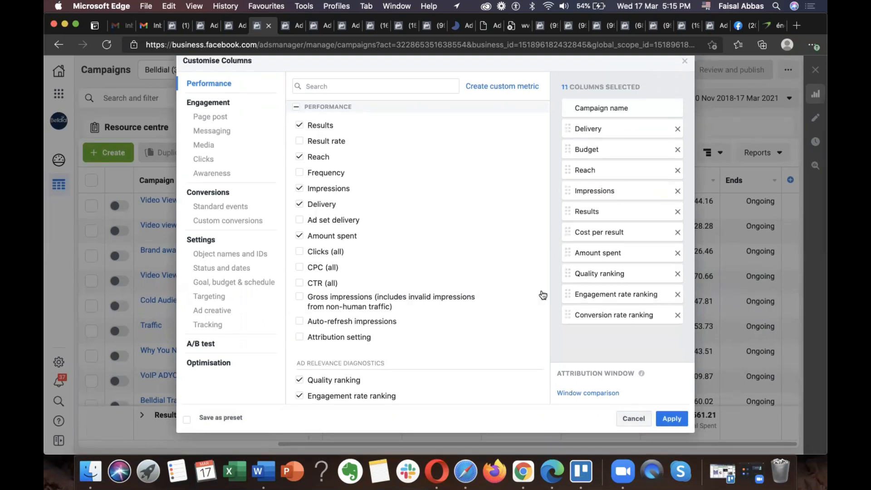
Step: Add the Clicks (all), CPC (all), CTR (all) and CPM (cost per 1,000 impressions) columns to the selection
mouse_move(542, 295)
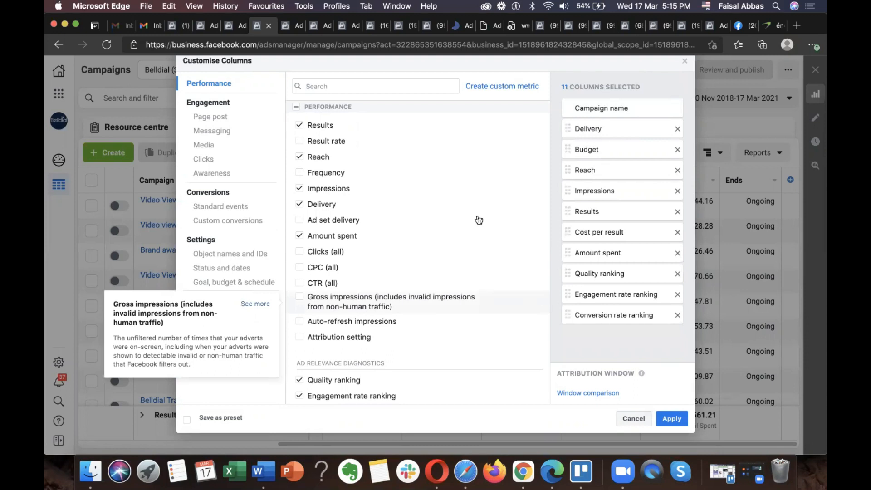
scroll(410, 213, "down", 1)
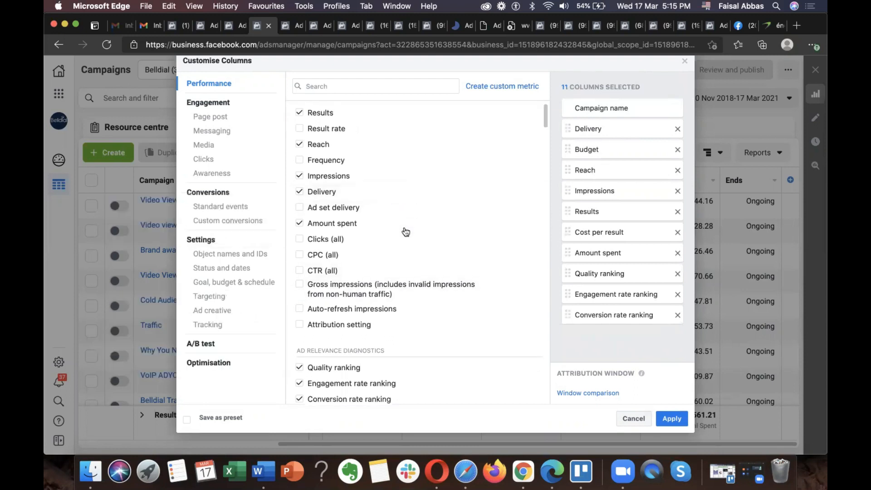
left_click(300, 240)
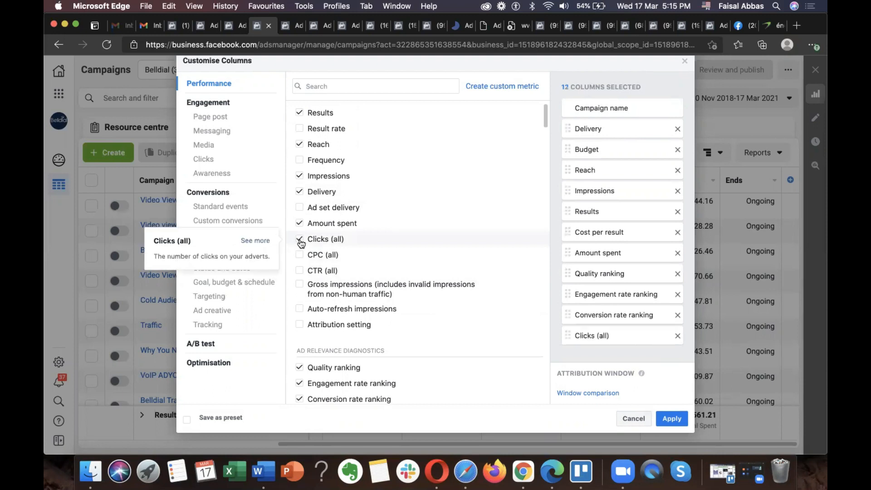
left_click(300, 257)
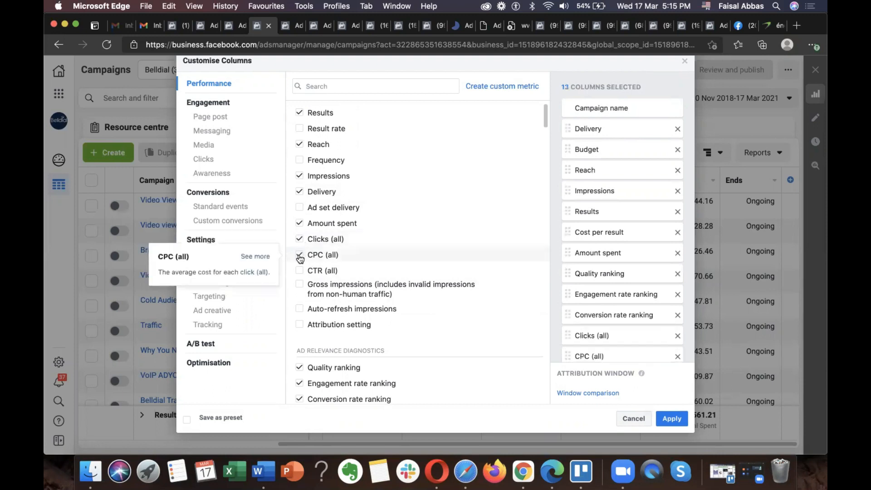
left_click(300, 271)
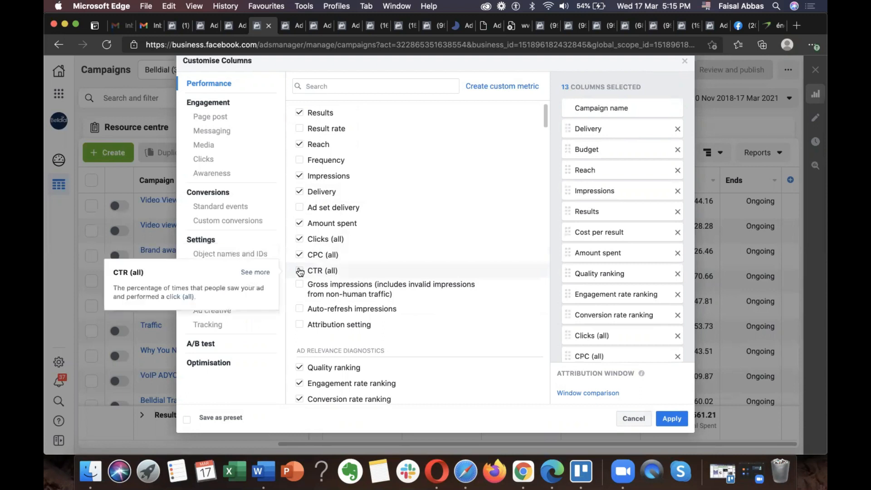
scroll(300, 271, "down", 5)
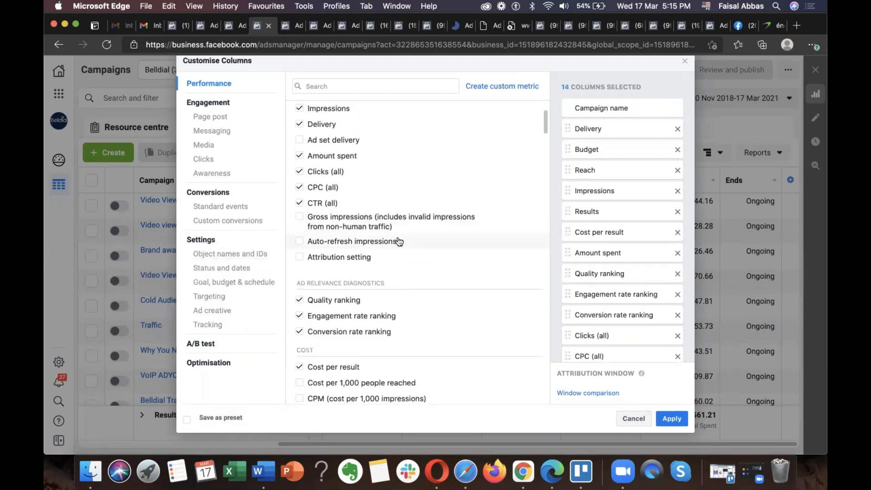
scroll(398, 240, "down", 5)
scroll(397, 238, "down", 2)
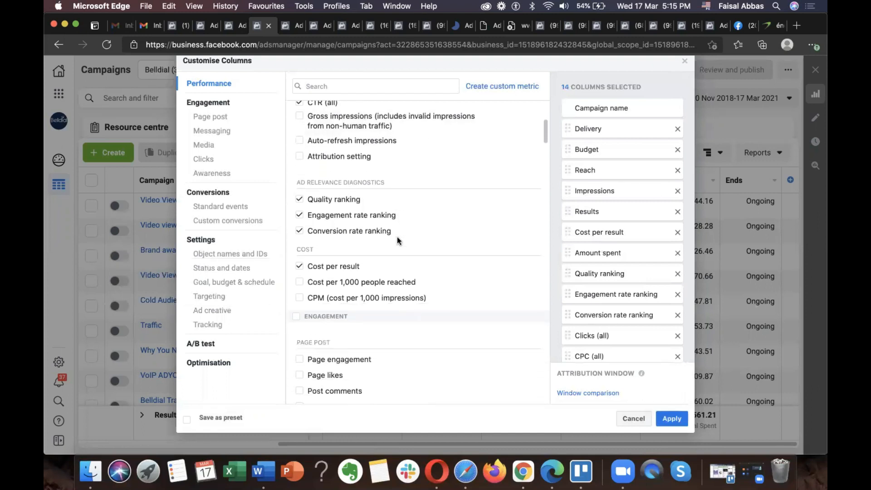
left_click(301, 292)
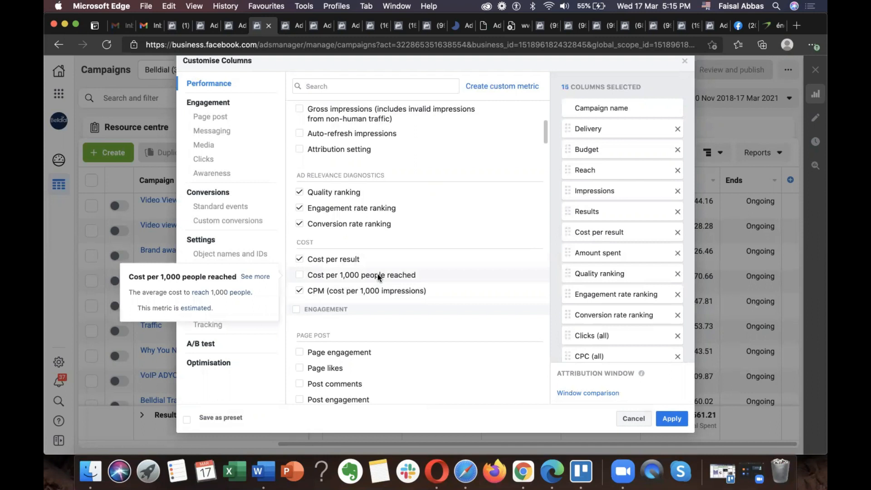
Step: Examine the available page post and messaging engagement metrics, including their cost metrics
scroll(378, 273, "down", 10)
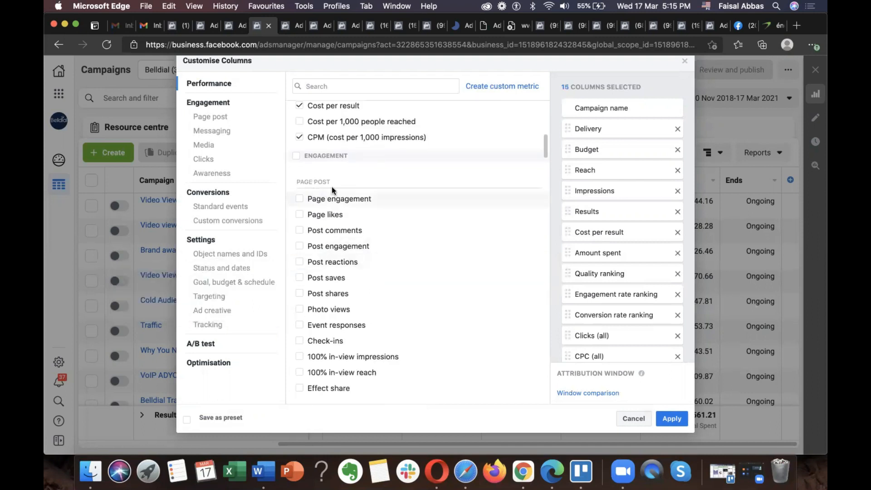
mouse_move(371, 205)
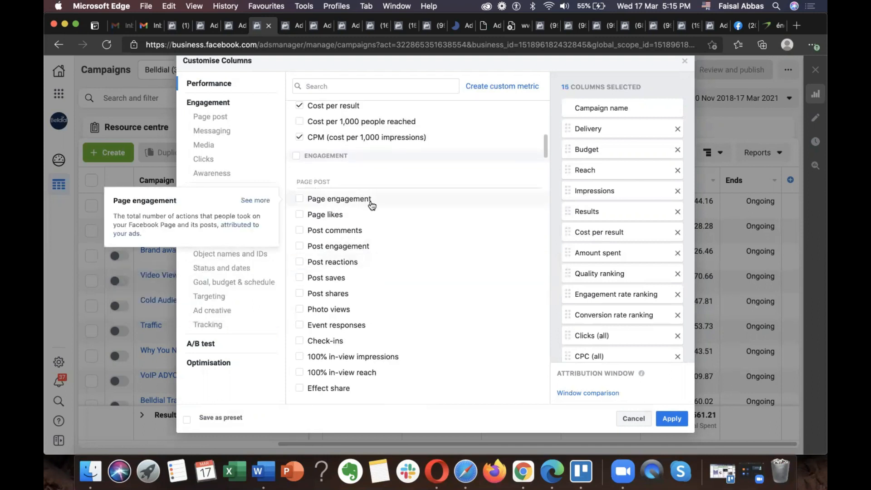
scroll(371, 205, "down", 2)
mouse_move(381, 186)
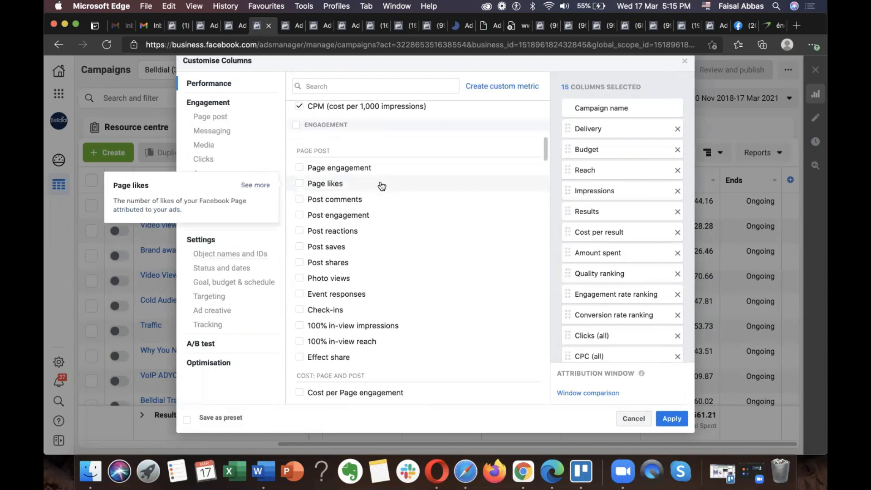
mouse_move(394, 282)
scroll(395, 282, "down", 5)
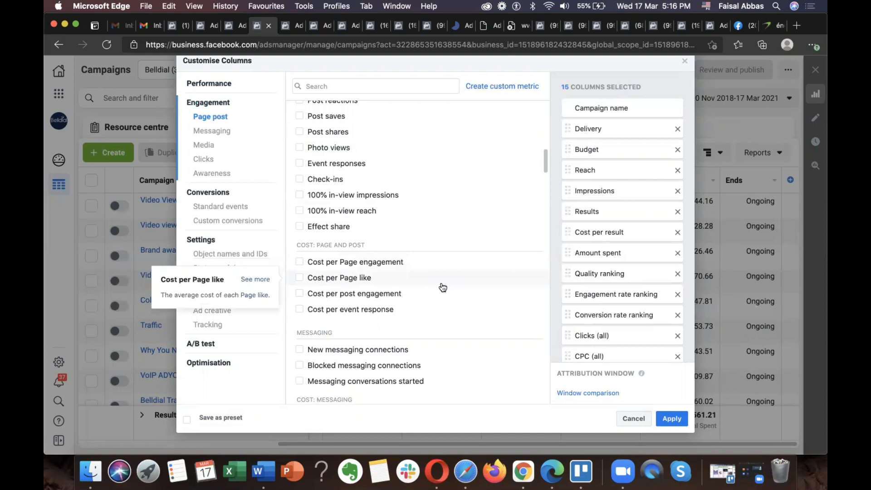
scroll(443, 287, "down", 3)
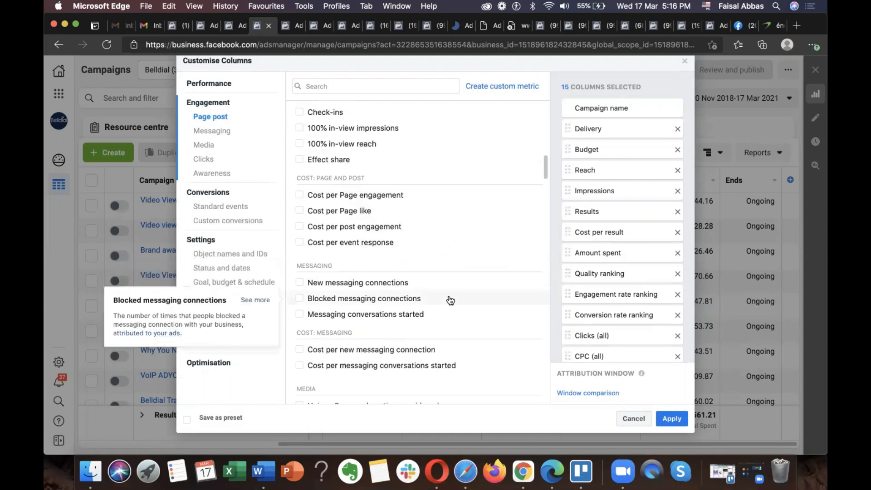
scroll(448, 298, "down", 2)
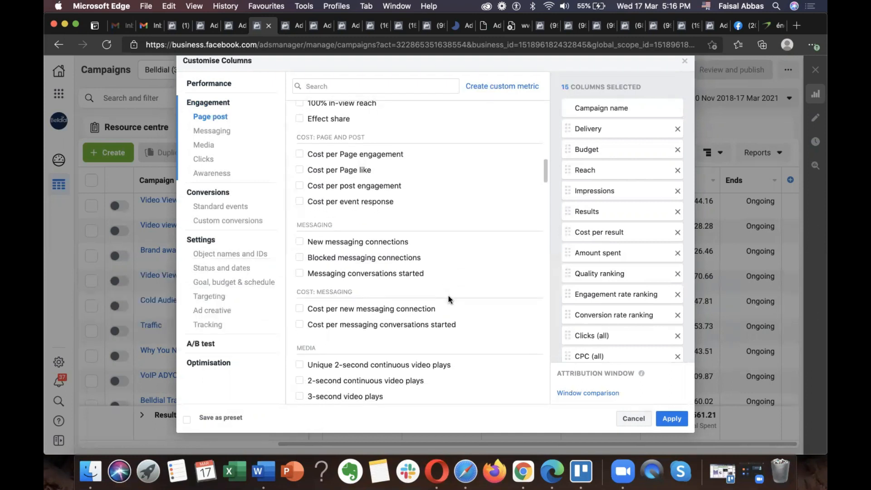
scroll(449, 299, "down", 3)
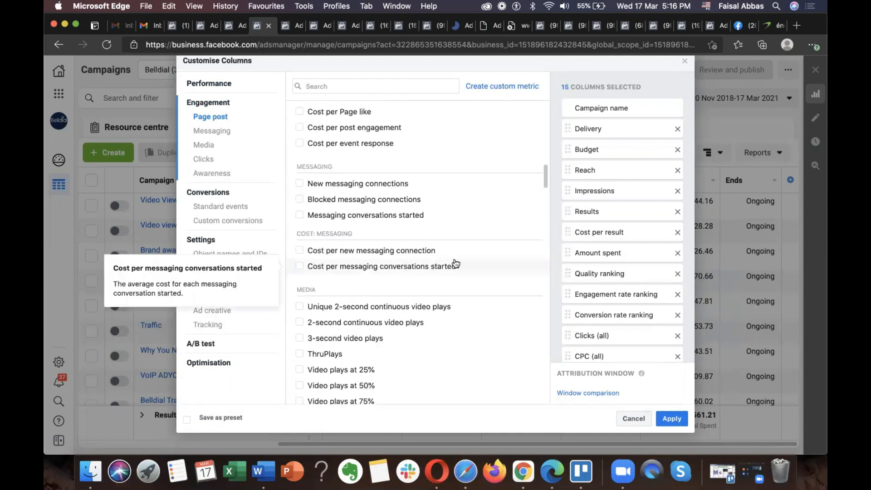
scroll(455, 263, "down", 2)
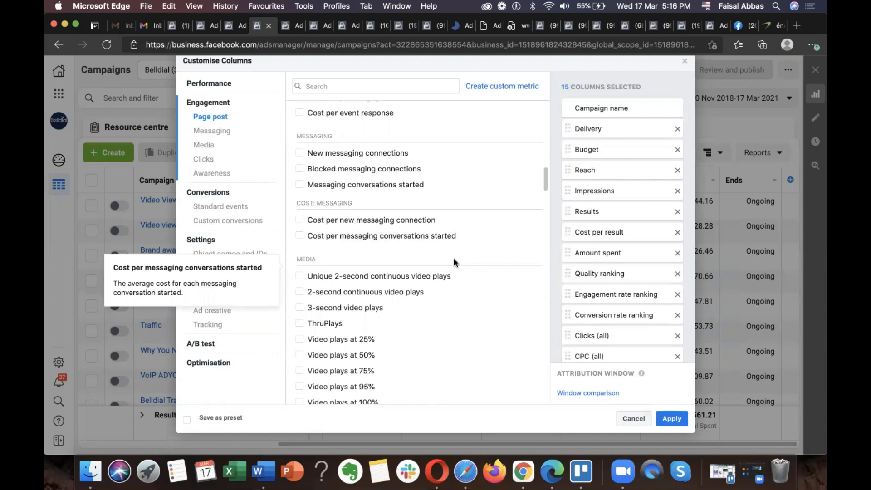
Step: Examine the available media metrics for video plays and the click metrics, including their cost metrics
scroll(453, 262, "down", 7)
scroll(456, 264, "down", 1)
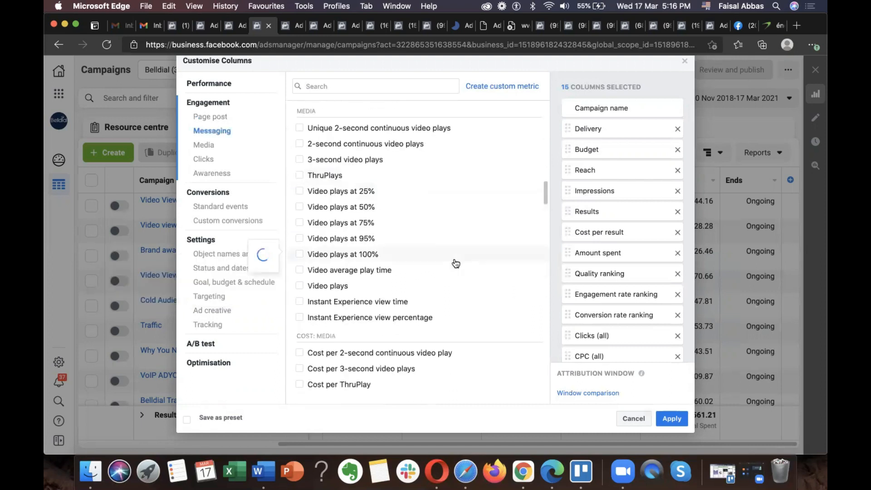
scroll(456, 264, "up", 1)
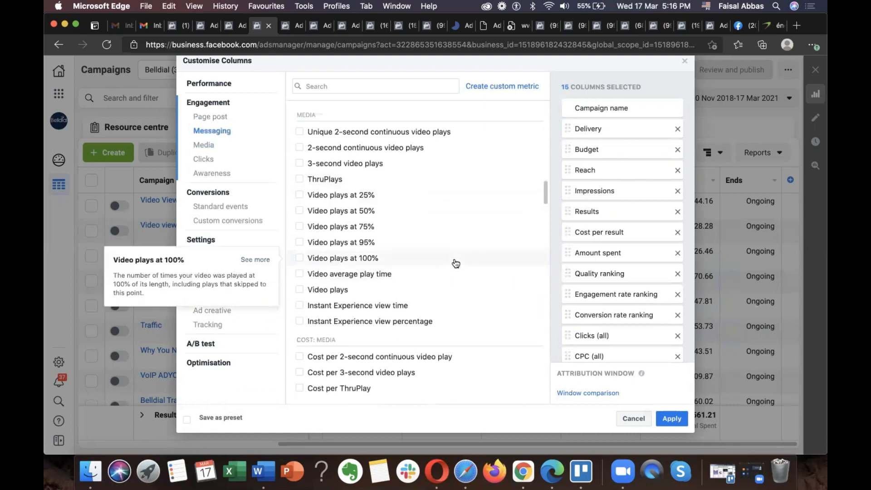
mouse_move(449, 201)
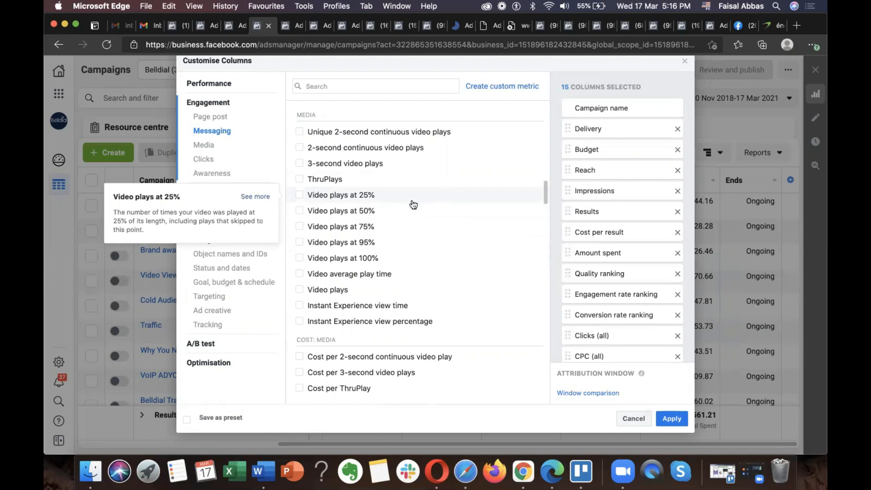
mouse_move(411, 214)
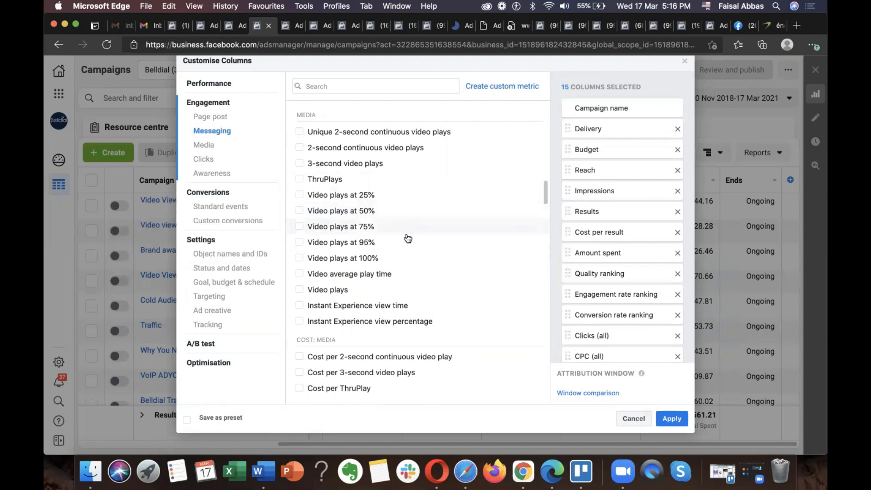
scroll(452, 227, "down", 3)
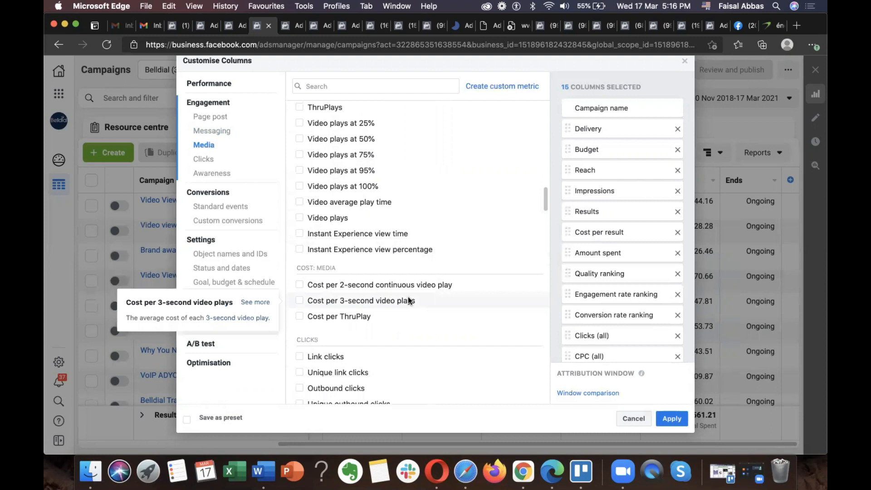
scroll(408, 299, "down", 1)
scroll(430, 291, "down", 5)
scroll(413, 228, "down", 2)
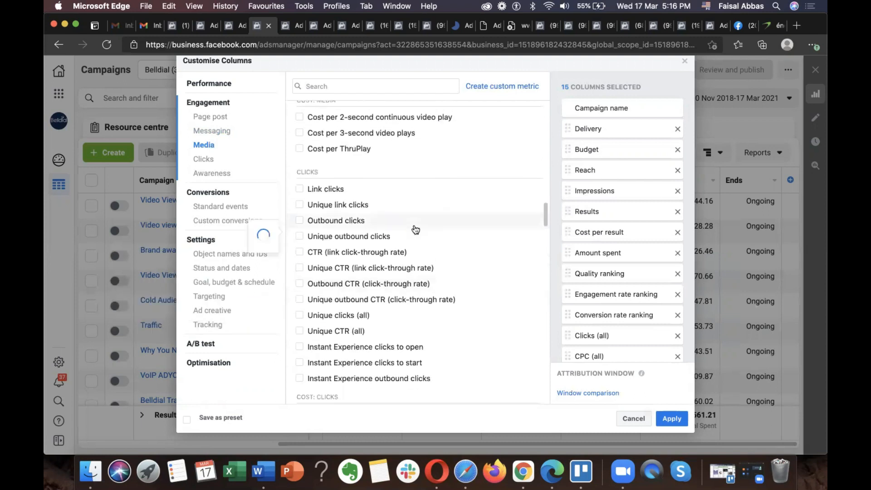
mouse_move(323, 177)
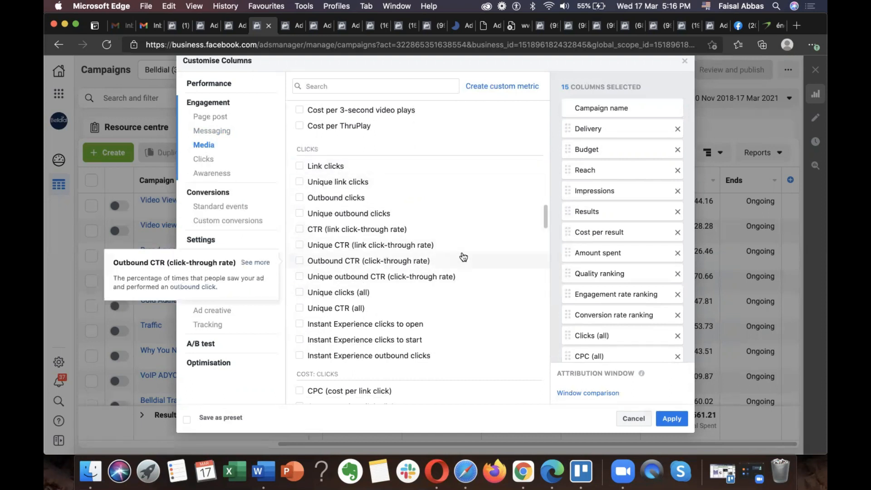
scroll(463, 256, "down", 5)
mouse_move(463, 256)
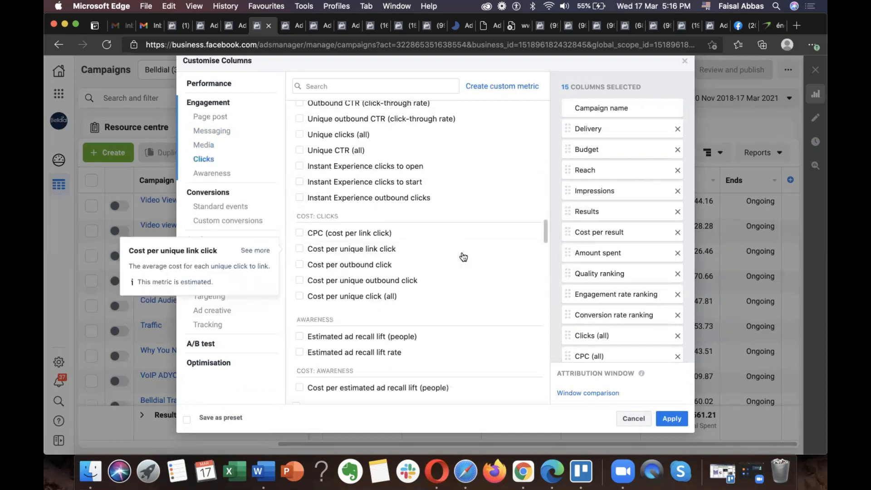
Step: Examine the click cost, awareness and ad recall metrics, and the standard event conversions from Achievements unlocked to Landing page views
scroll(463, 257, "down", 2)
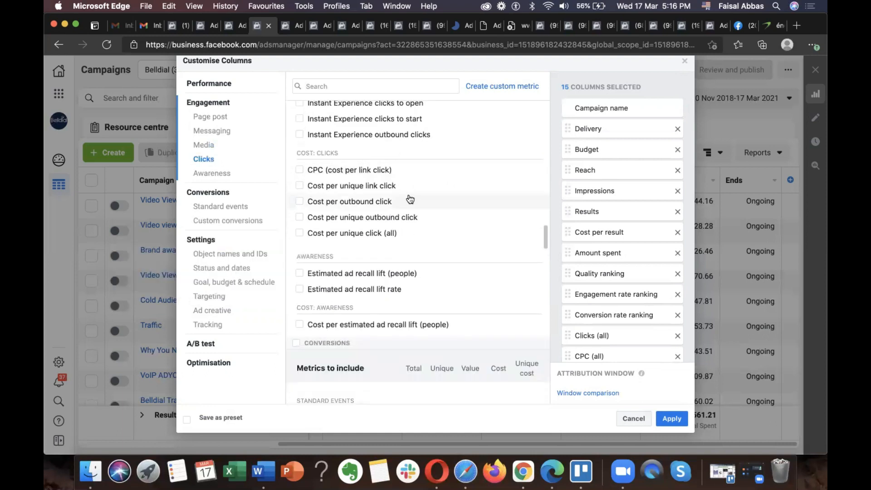
scroll(388, 200, "down", 2)
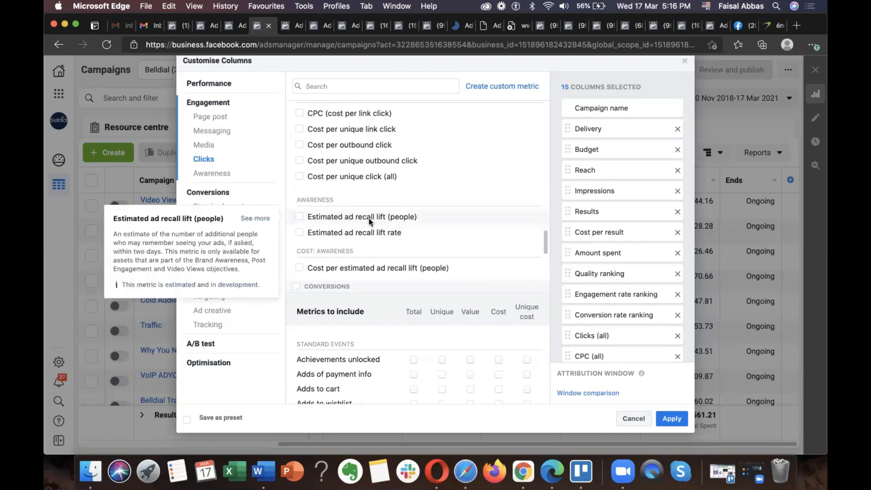
mouse_move(339, 233)
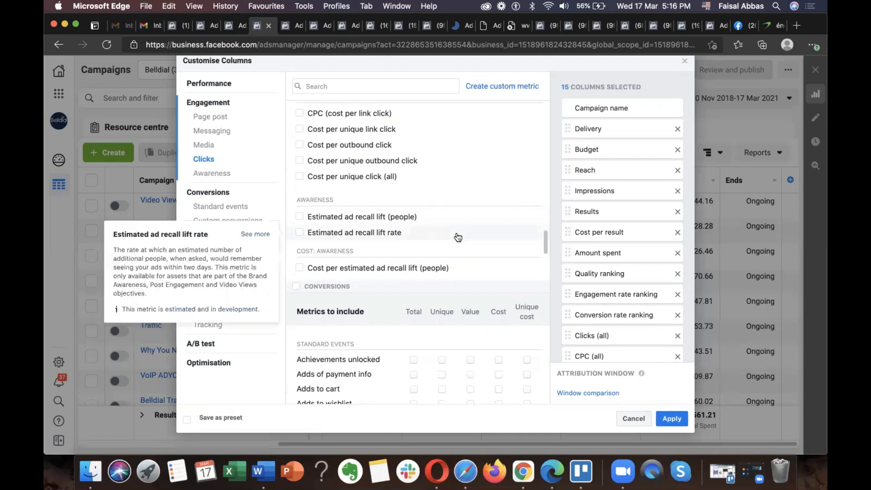
scroll(458, 238, "down", 3)
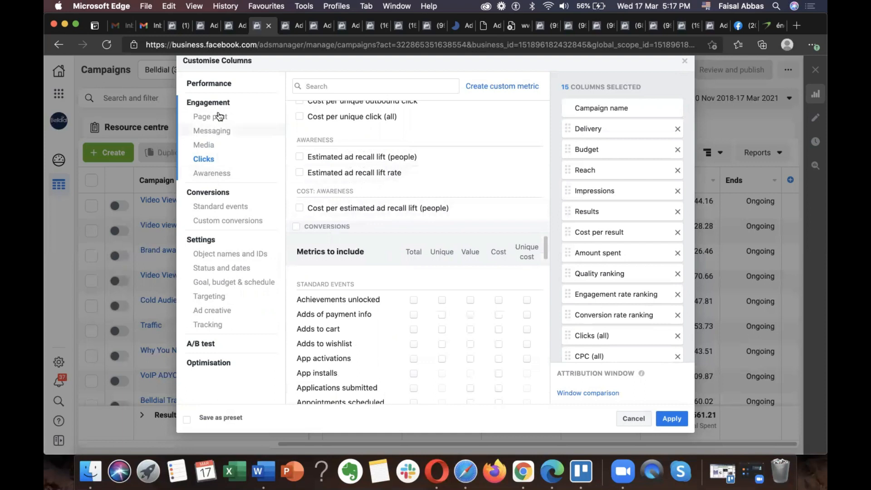
scroll(370, 228, "down", 4)
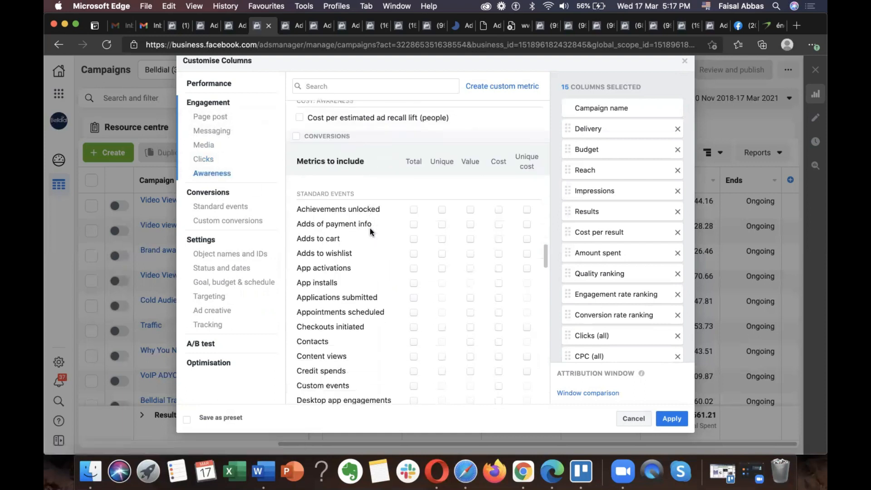
scroll(369, 228, "down", 2)
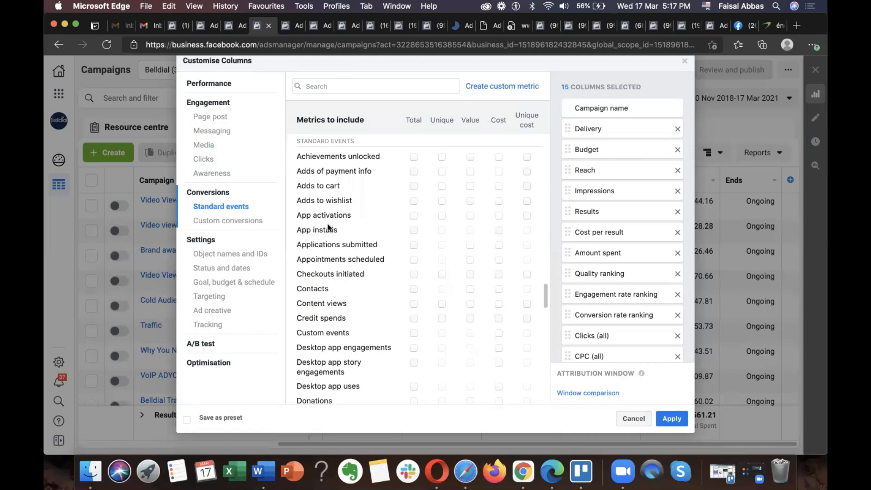
scroll(347, 235, "down", 5)
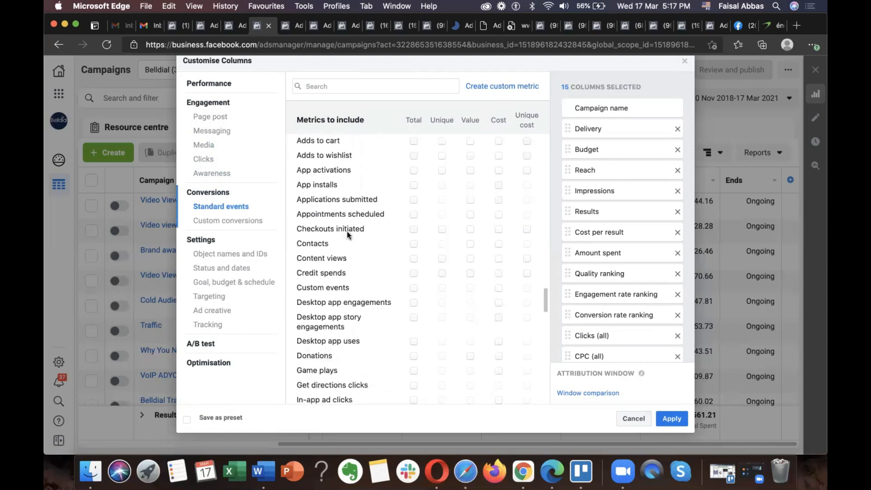
scroll(347, 235, "down", 3)
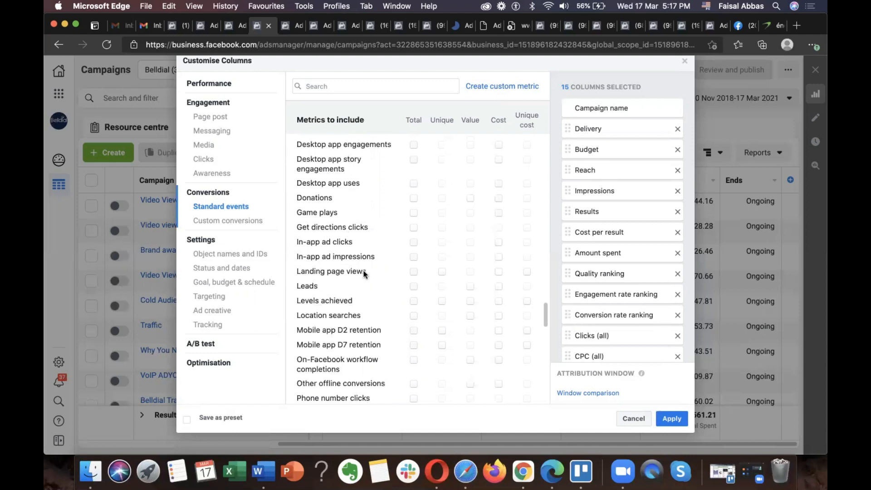
Step: Add the total Leads metric to the selected columns and try out the total Purchases metric
left_click(414, 287)
scroll(364, 304, "down", 2)
scroll(393, 308, "down", 2)
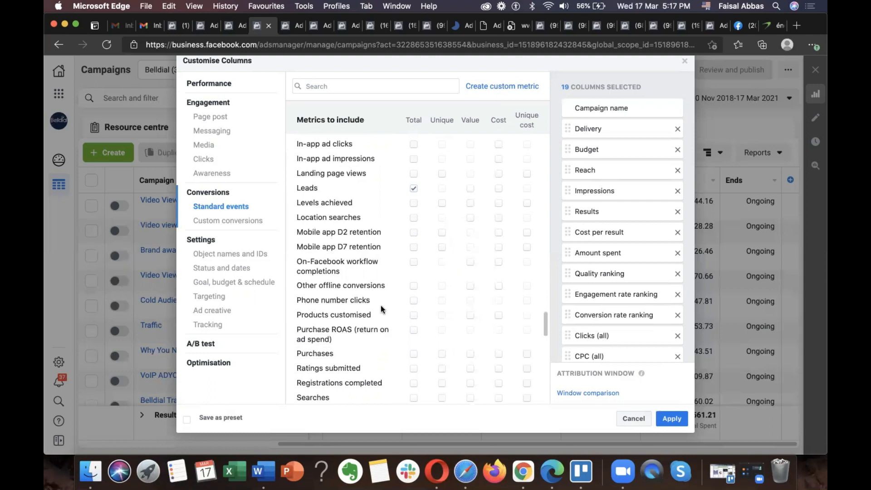
left_click(414, 354)
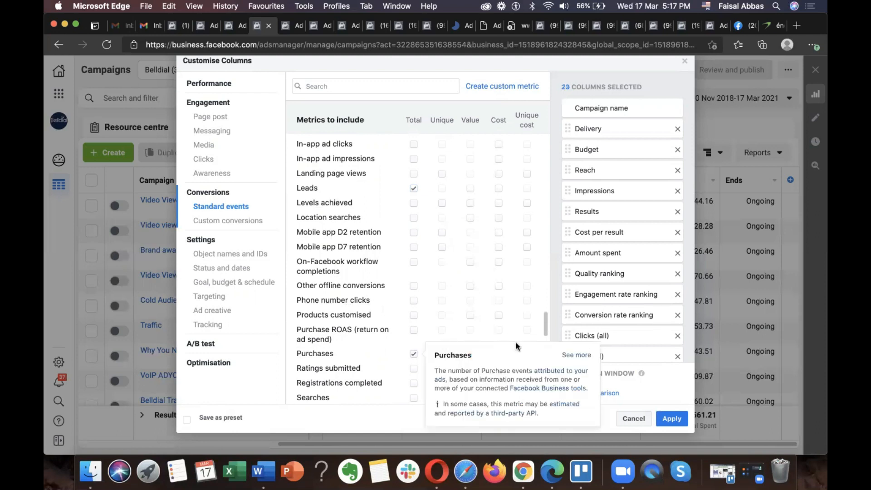
left_click(414, 357)
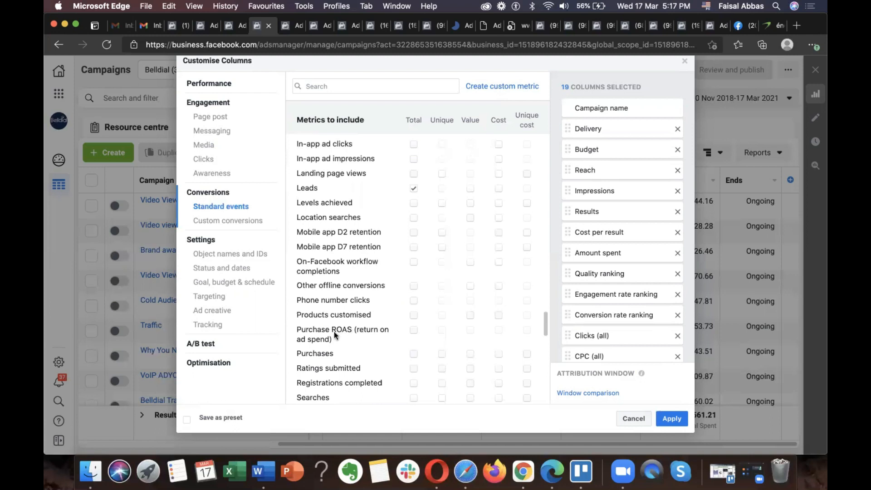
Step: Examine the remaining standard events and the available custom conversions
scroll(383, 334, "down", 2)
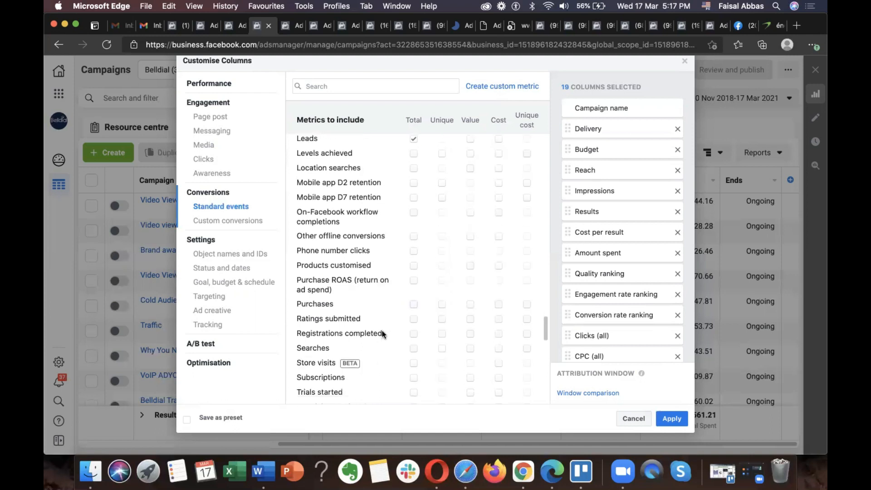
scroll(388, 286, "down", 2)
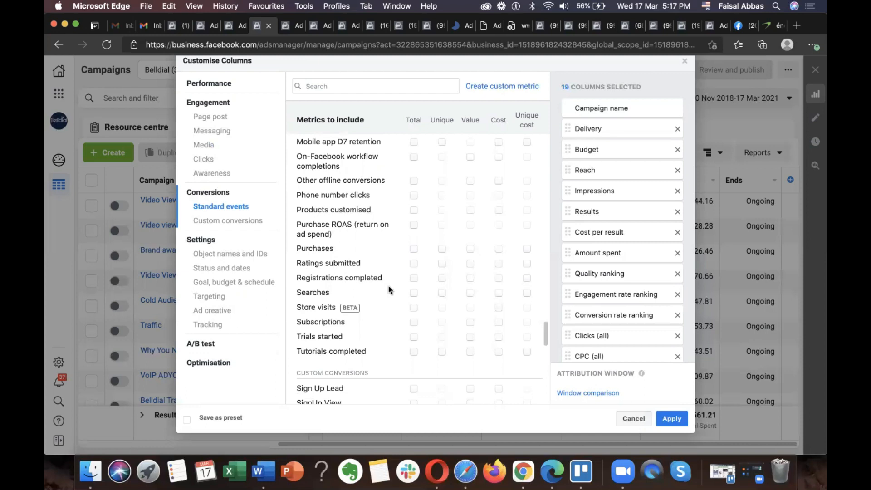
scroll(388, 285, "up", 2)
scroll(388, 286, "down", 7)
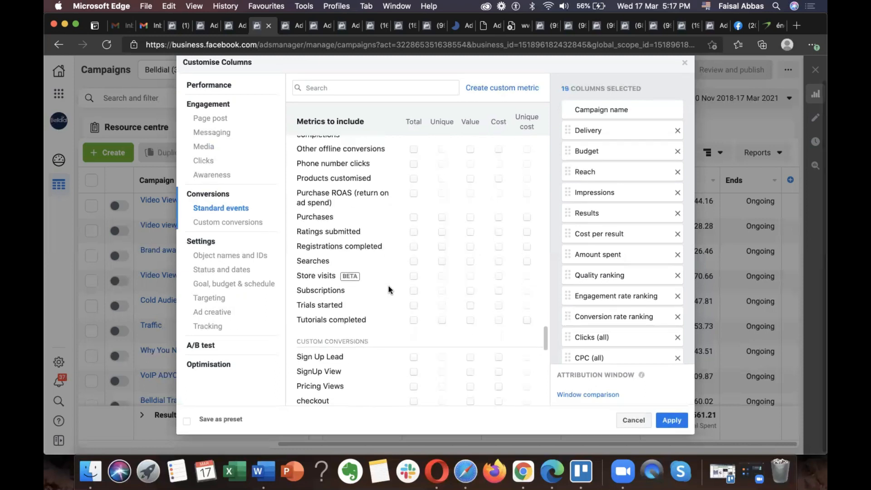
scroll(388, 286, "down", 1)
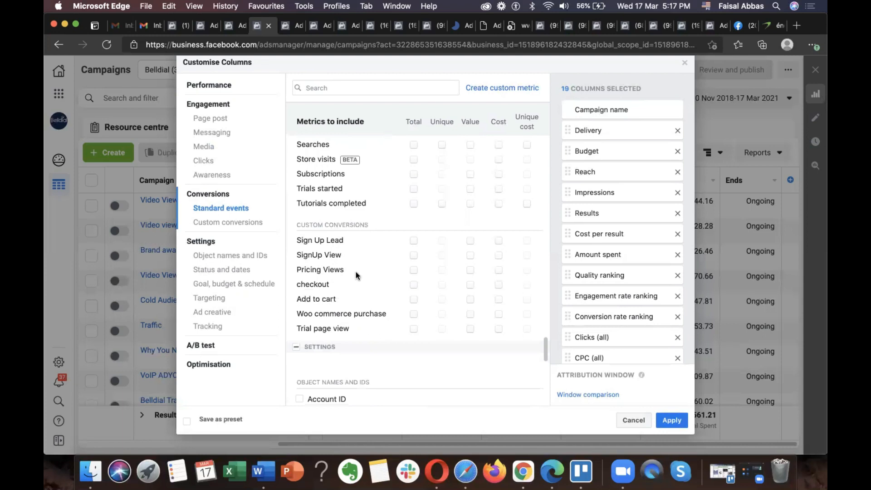
scroll(383, 271, "down", 2)
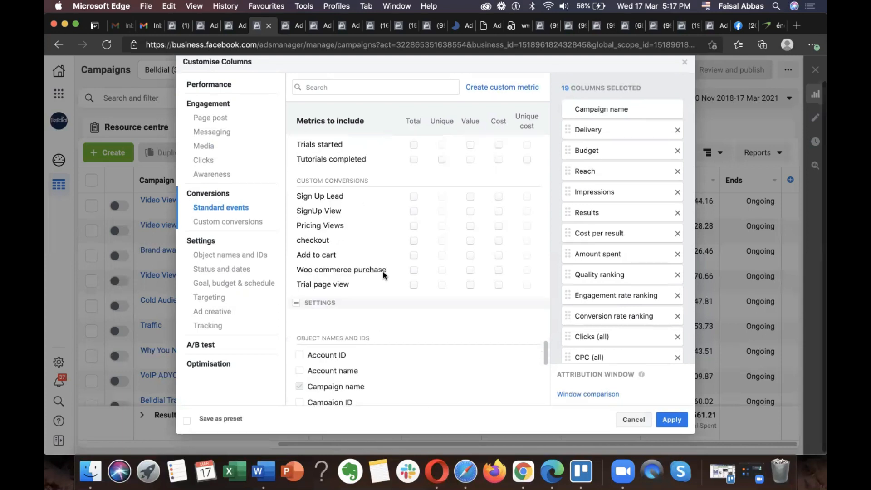
Step: Remove the total Leads metric from the selected columns
scroll(405, 211, "up", 10)
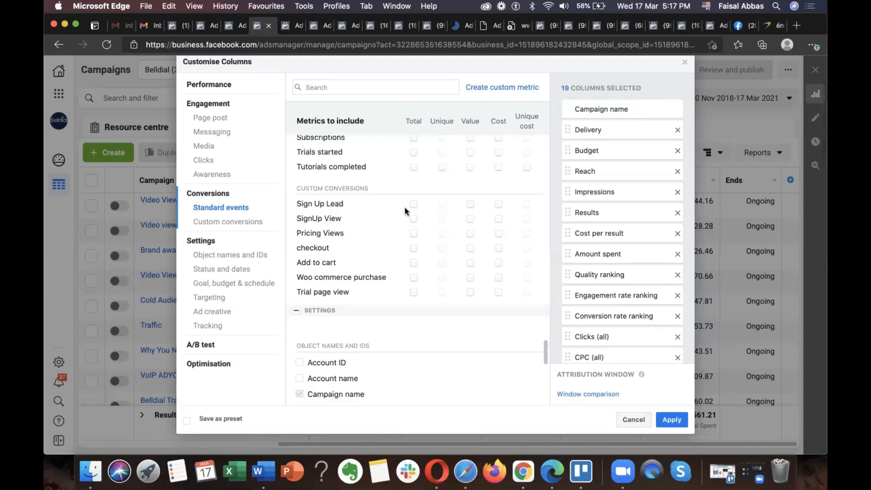
scroll(421, 192, "up", 1)
left_click(413, 205)
scroll(374, 268, "down", 2)
scroll(374, 268, "down", 8)
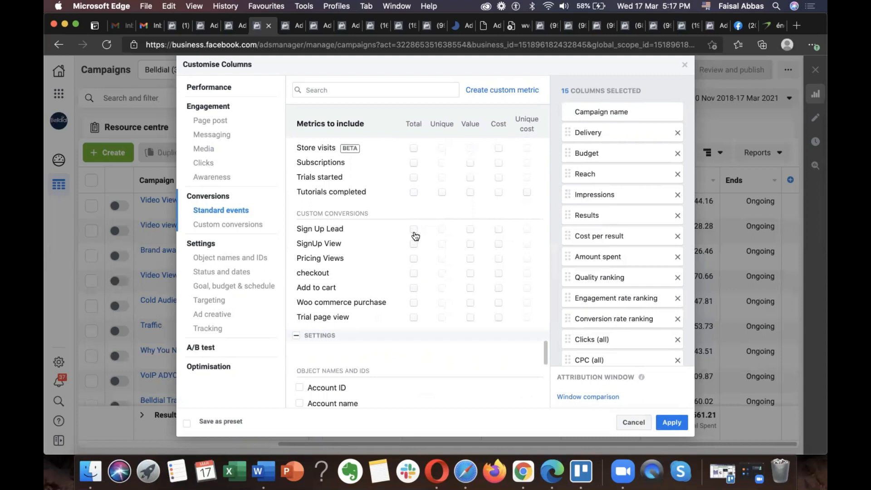
Step: Add the totals of the custom conversions Sign Up Lead, SignUp View, Pricing Views, checkout, Add to cart, Woo commerce purchase and Trial page view
left_click(414, 232)
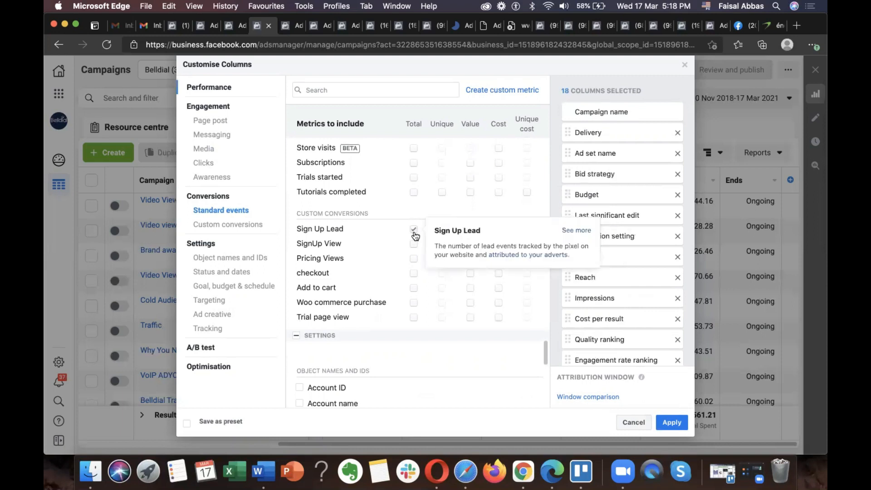
left_click(415, 246)
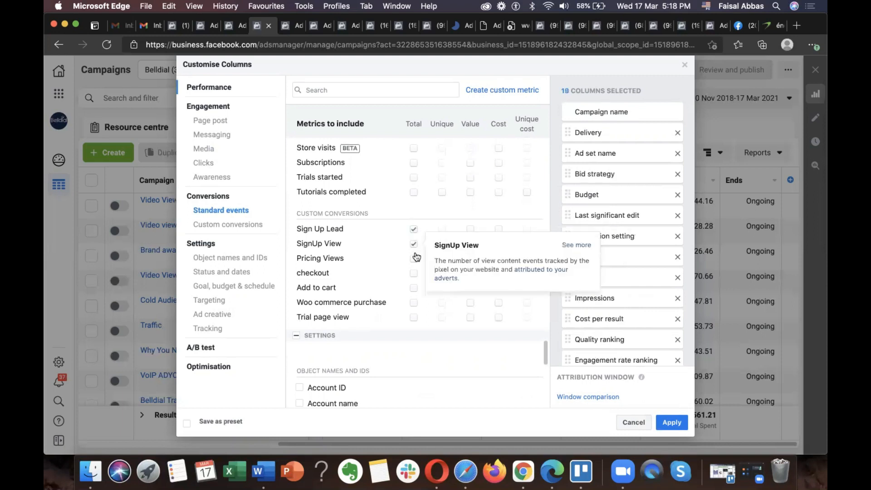
left_click(414, 260)
left_click(414, 274)
left_click(414, 290)
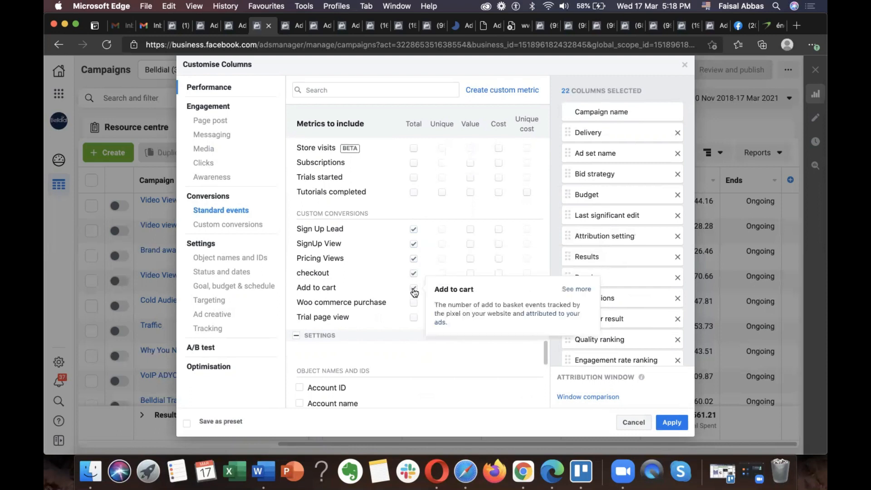
left_click(415, 304)
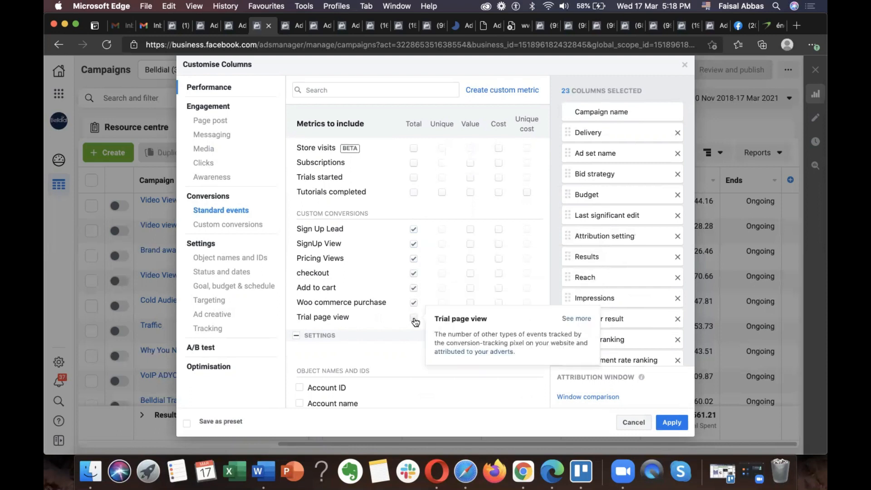
scroll(373, 270, "down", 3)
scroll(373, 270, "up", 1)
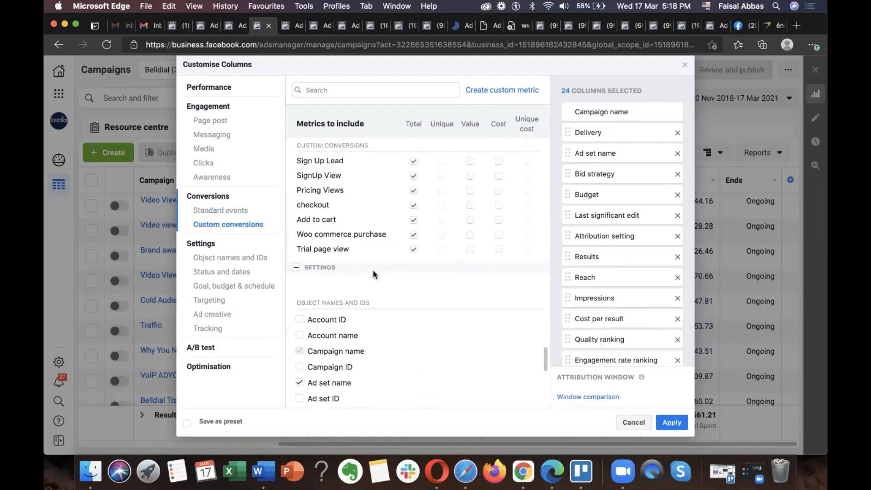
Step: Examine the settings, A/B test and optimisation columns, and review the list of selected columns
scroll(373, 270, "down", 6)
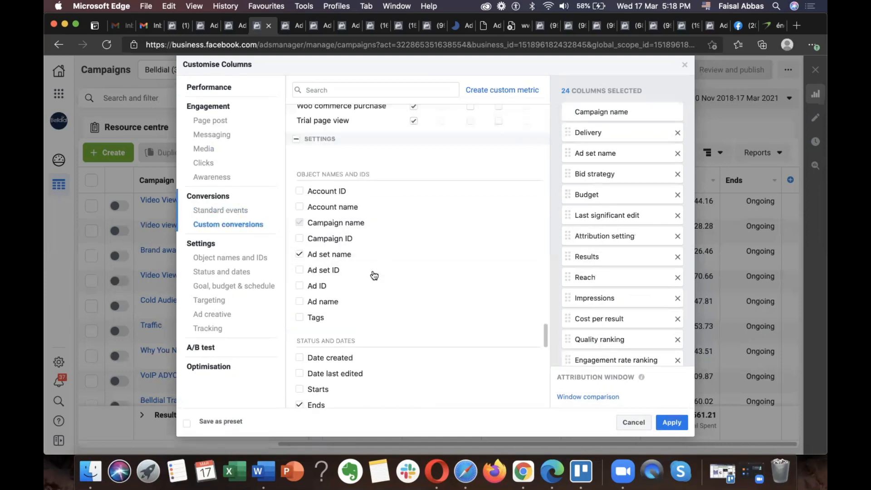
scroll(374, 275, "down", 5)
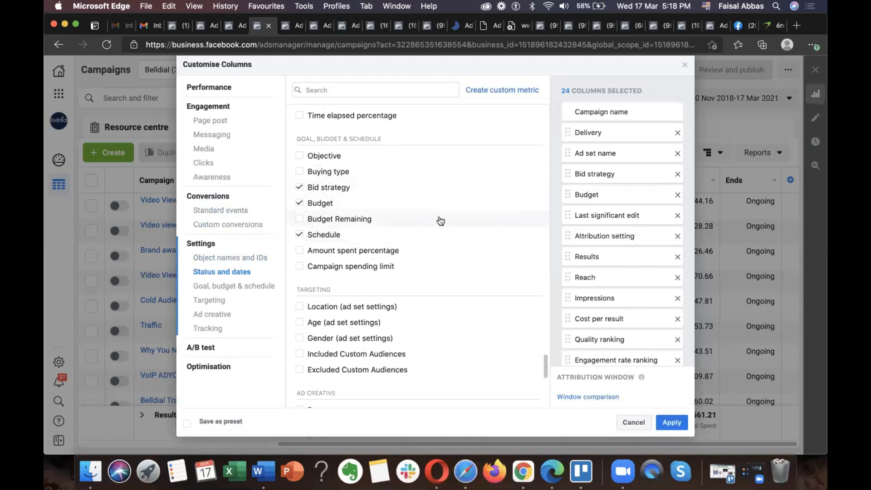
scroll(440, 221, "down", 3)
mouse_move(323, 185)
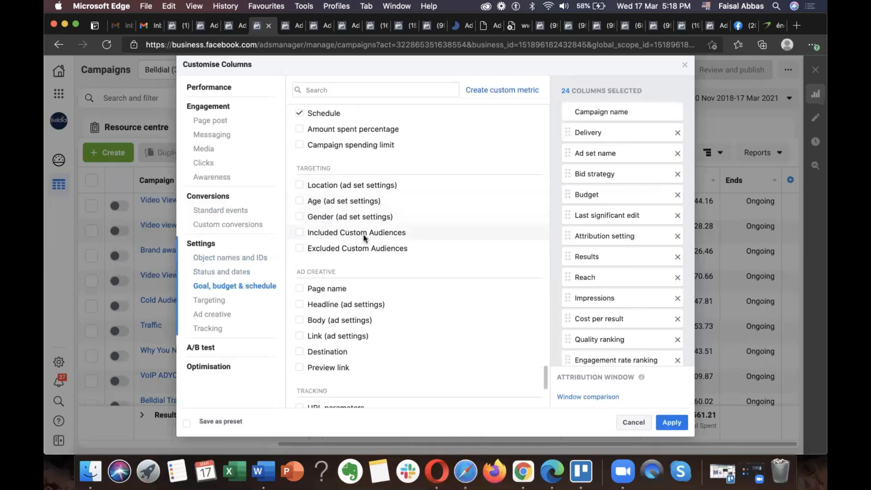
mouse_move(363, 235)
scroll(364, 234, "down", 2)
scroll(363, 235, "down", 1)
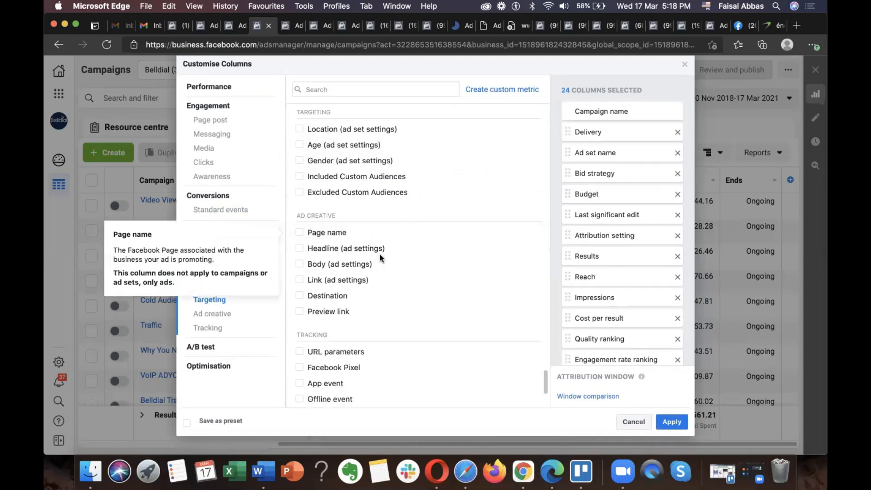
scroll(408, 305, "down", 5)
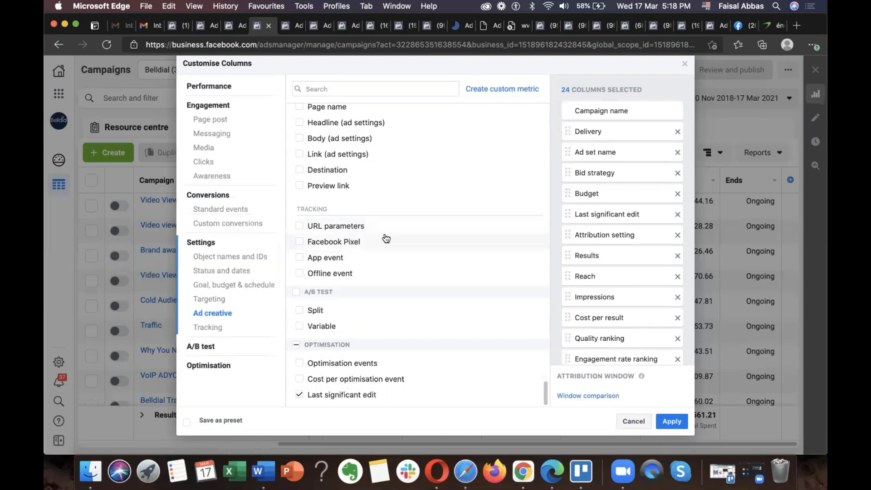
scroll(616, 183, "down", 1)
scroll(615, 183, "down", 2)
scroll(585, 177, "up", 3)
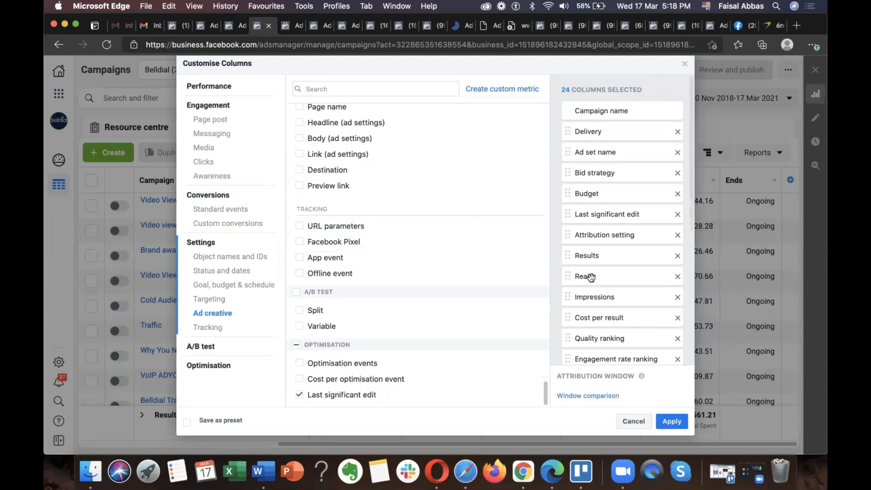
scroll(591, 277, "down", 5)
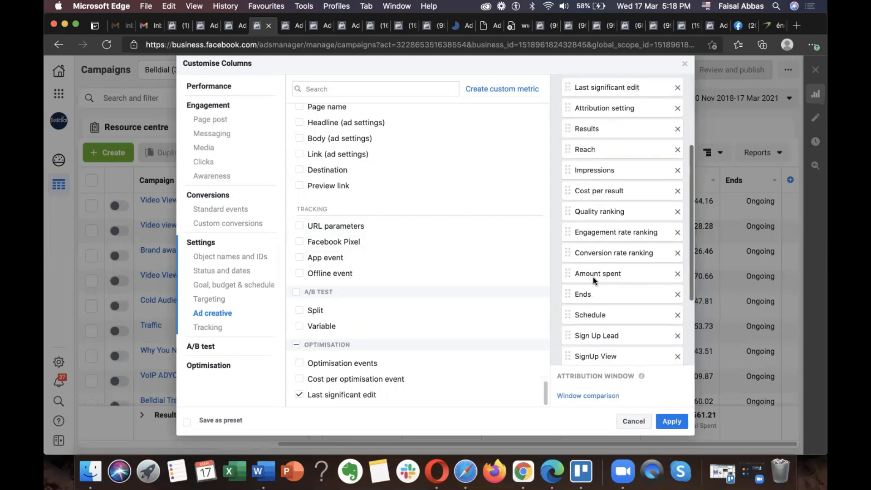
scroll(592, 277, "down", 5)
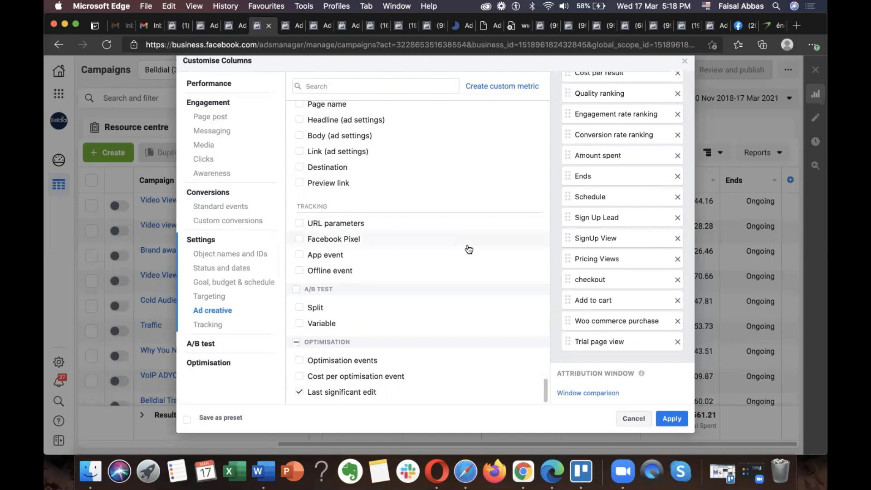
Step: Add the total Purchases metric from the standard events to the selected columns
left_click(221, 207)
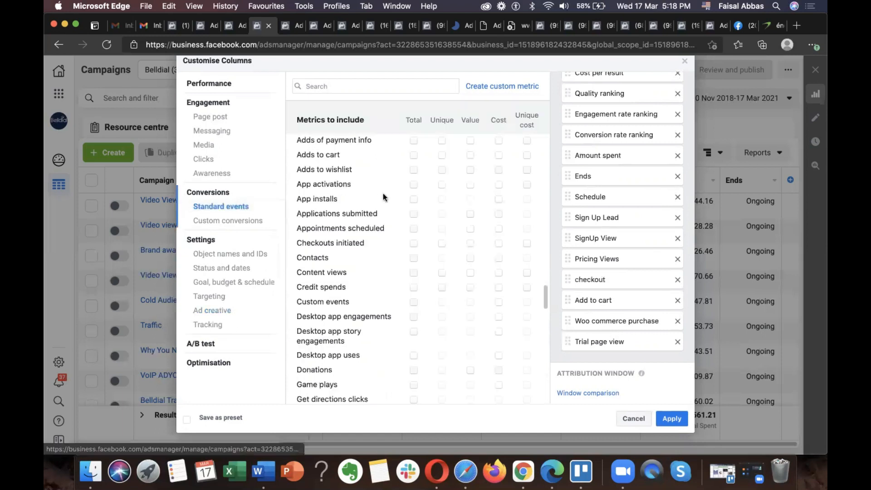
scroll(403, 271, "down", 10)
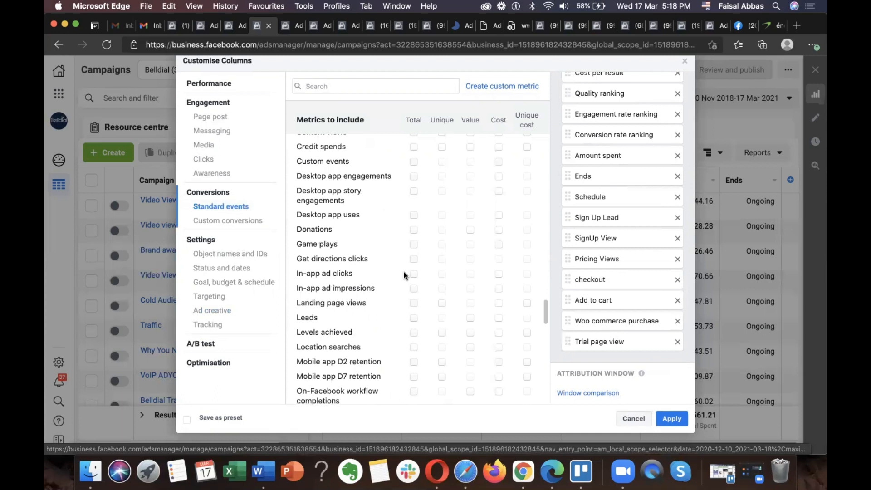
left_click(412, 336)
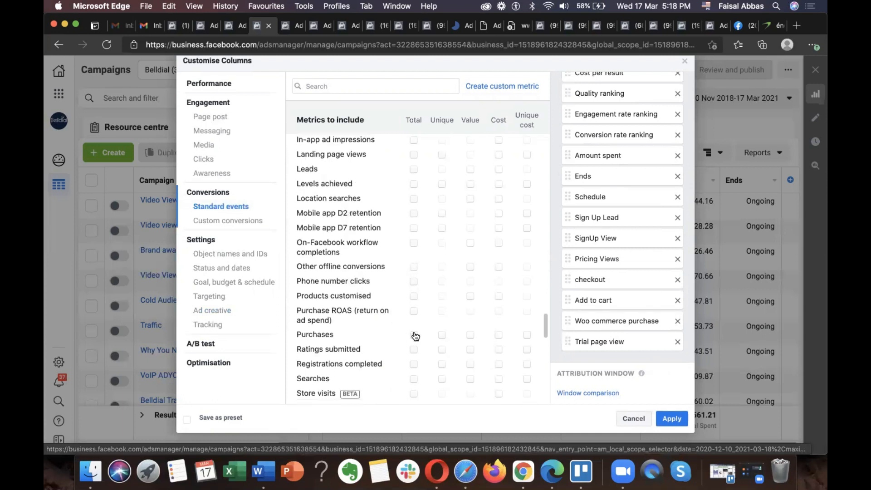
scroll(633, 268, "down", 4)
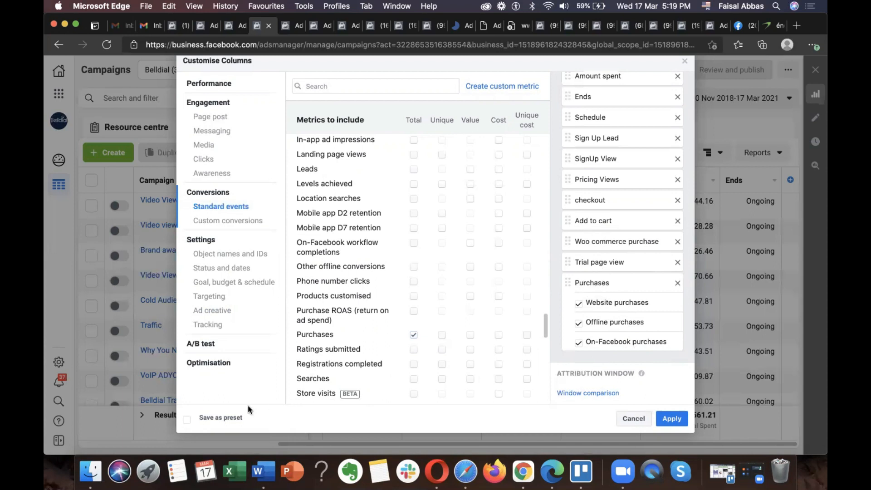
Step: Save the selected columns as a preset named with the account user's first name and apply it to the campaigns table
left_click(225, 417)
left_click(272, 417)
type("faisal")
left_click(657, 414)
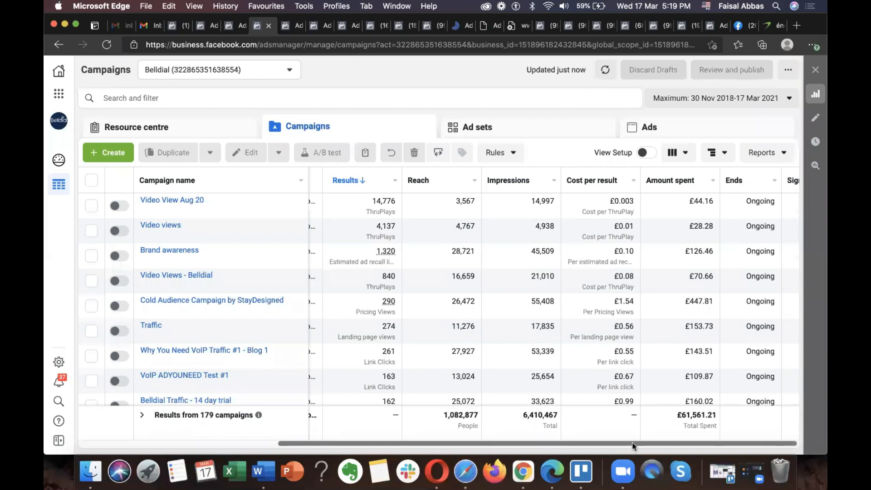
Step: Reopen the column customisation and deselect the Website, Offline and On-Facebook purchases breakdowns under Purchases
scroll(607, 442, "right", 8)
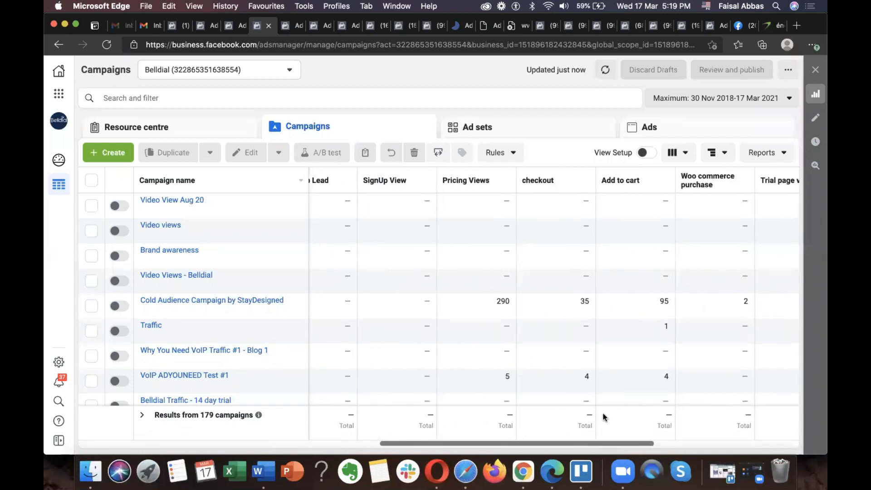
scroll(618, 448, "right", 5)
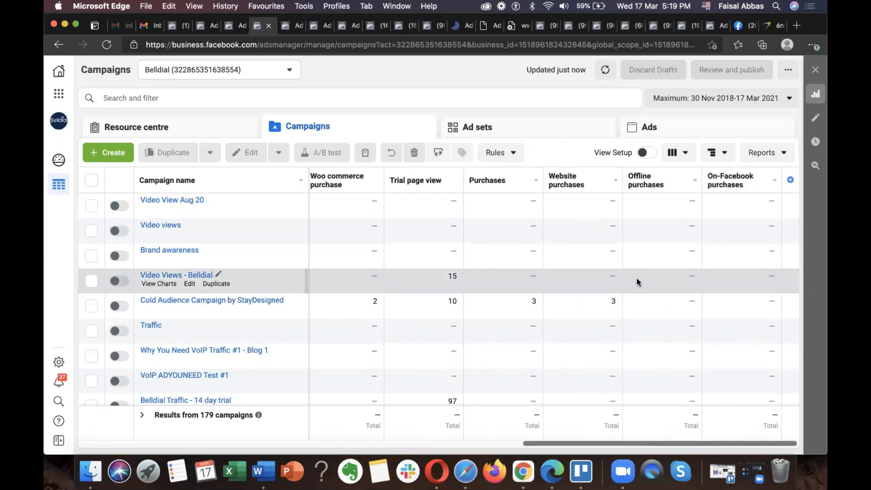
mouse_move(491, 182)
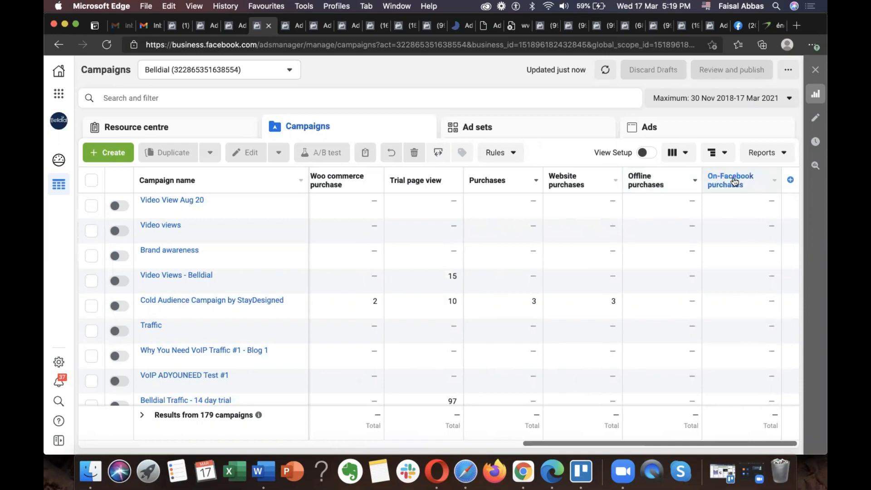
mouse_move(730, 189)
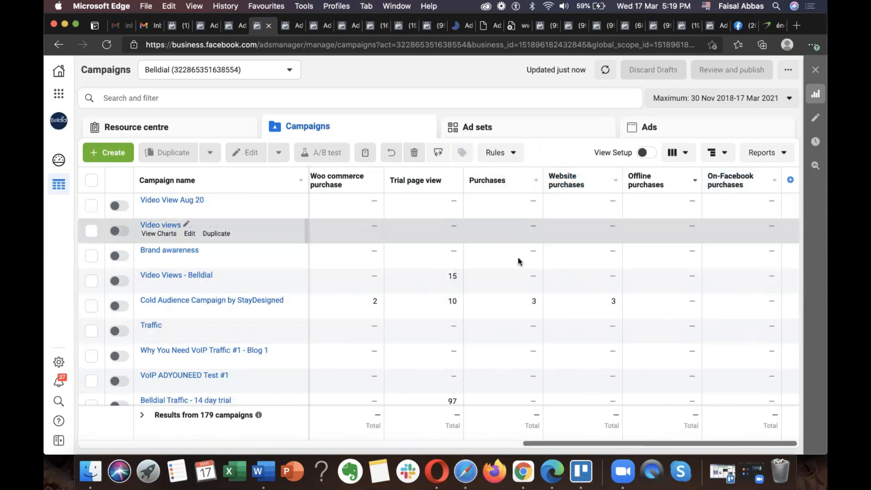
left_click(790, 181)
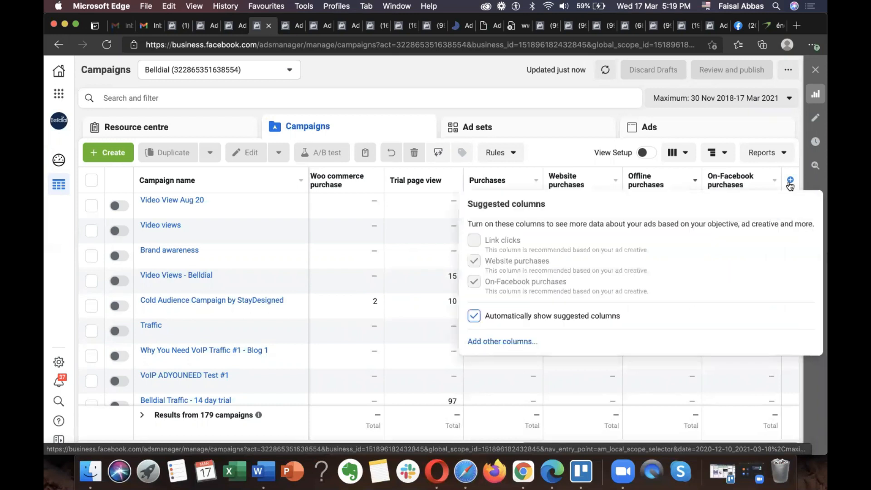
left_click(507, 342)
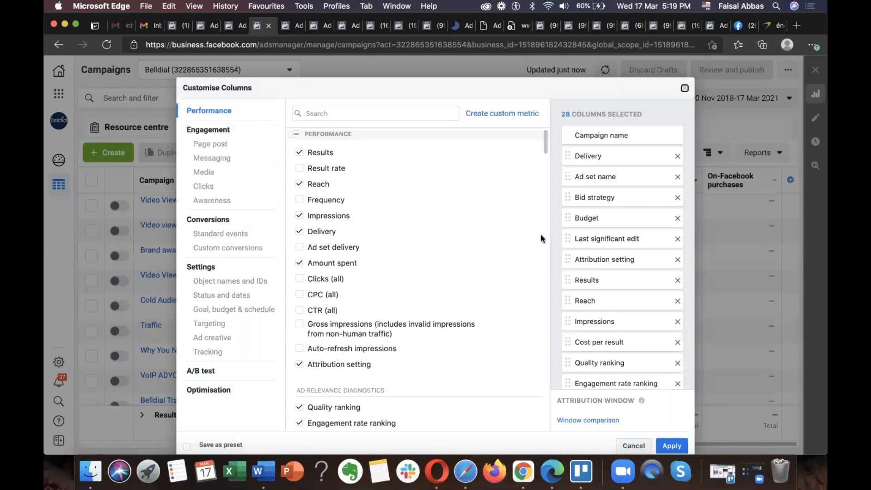
scroll(625, 250, "down", 10)
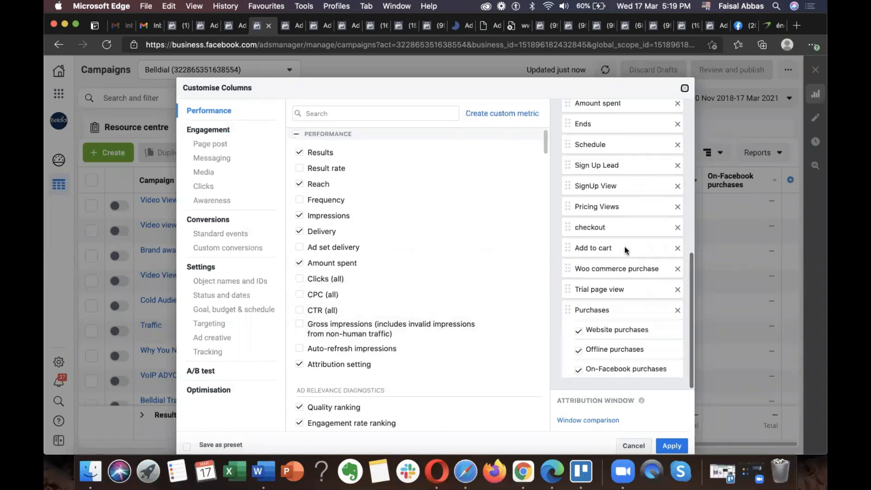
left_click(579, 332)
left_click(579, 369)
Step: Save the reduced column selection as a preset, replacing the existing one with the user's first name, and apply it
left_click(230, 444)
left_click(678, 447)
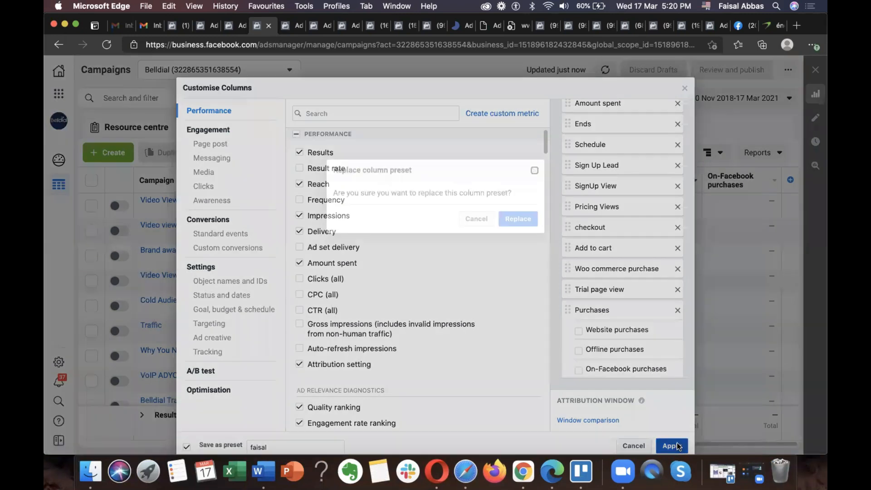
left_click(518, 218)
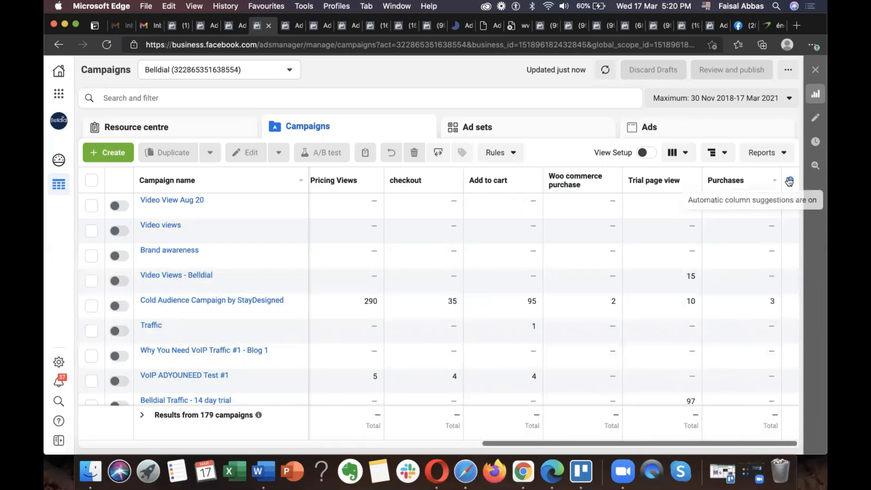
Step: Reopen the column customisation and review the standard events and the end of the selected columns list
left_click(791, 180)
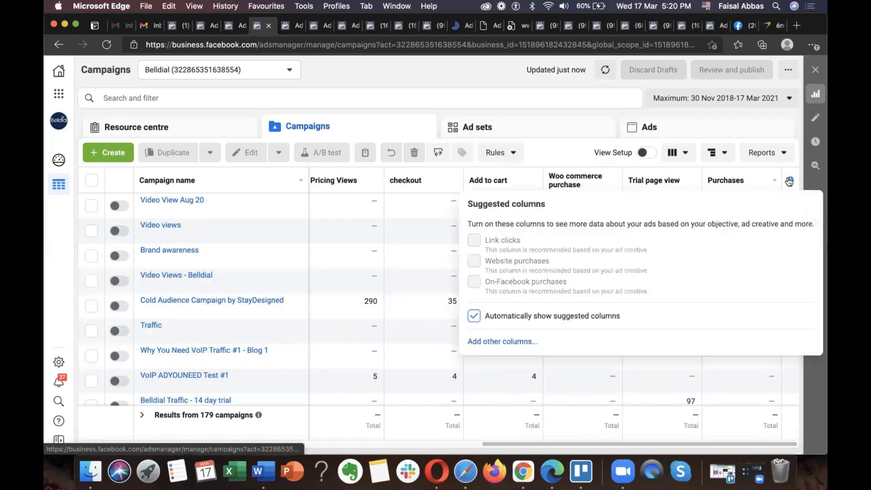
left_click(497, 341)
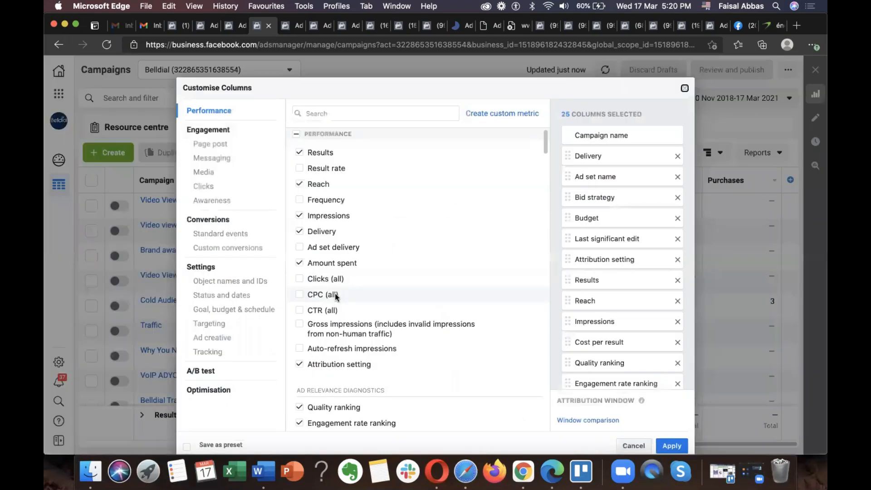
left_click(223, 234)
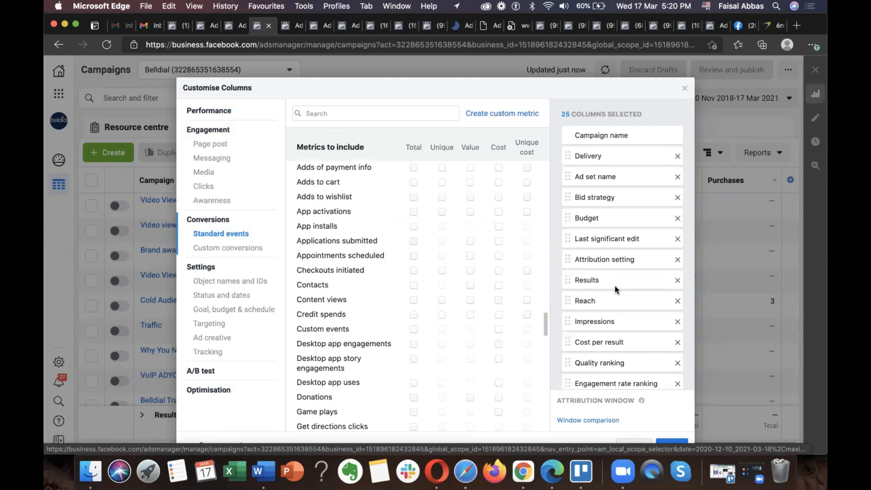
scroll(614, 286, "down", 10)
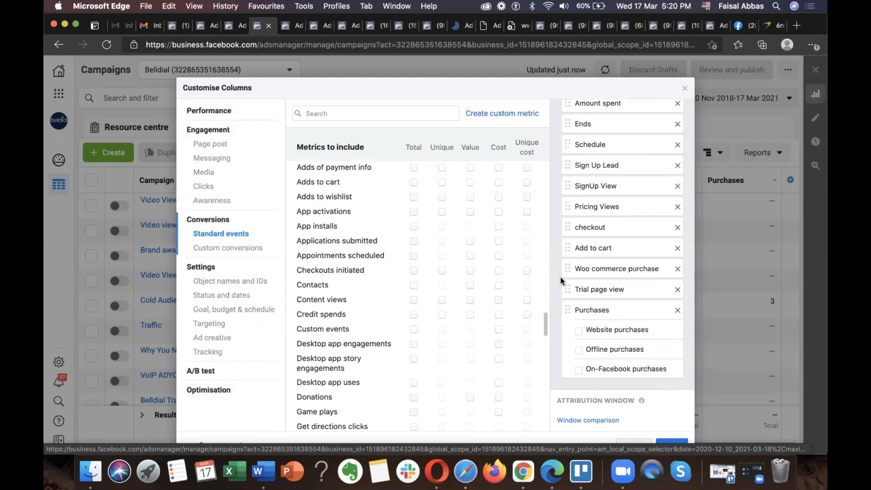
scroll(718, 225, "down", 2)
Step: Save the unchanged column selection again under the same preset name, confirming the rename
left_click(218, 418)
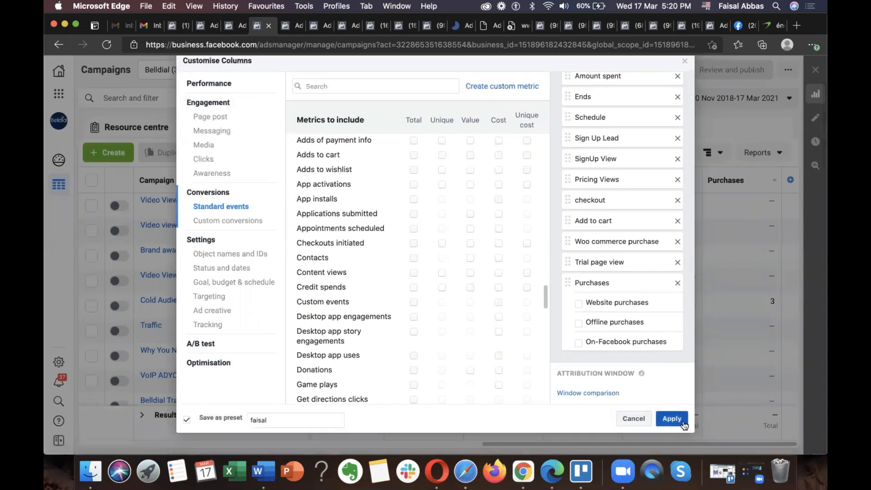
left_click(670, 423)
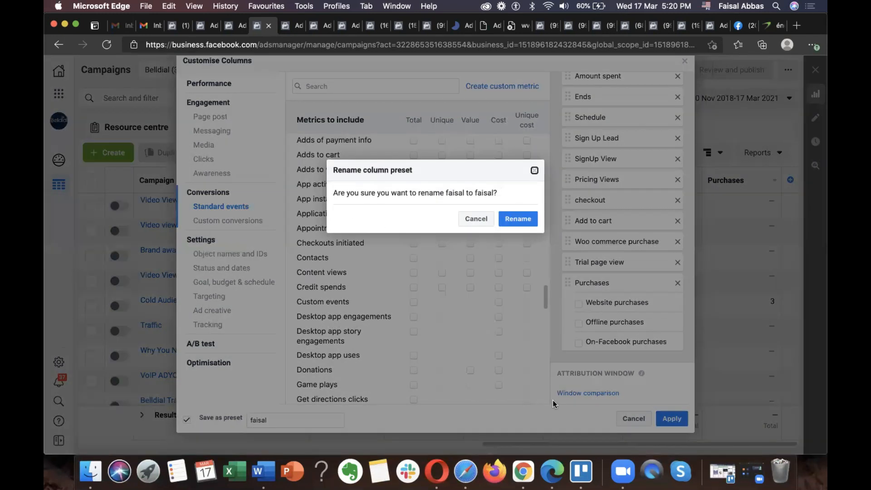
left_click(521, 220)
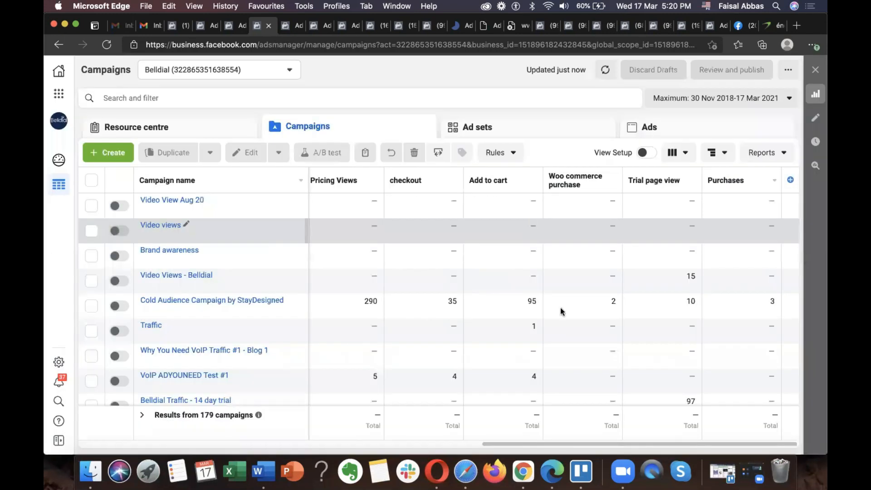
Step: Check the campaigns table, then reopen its column customisation and remove Bid strategy and Ad set name from the selected columns
left_click_drag(541, 444, 257, 423)
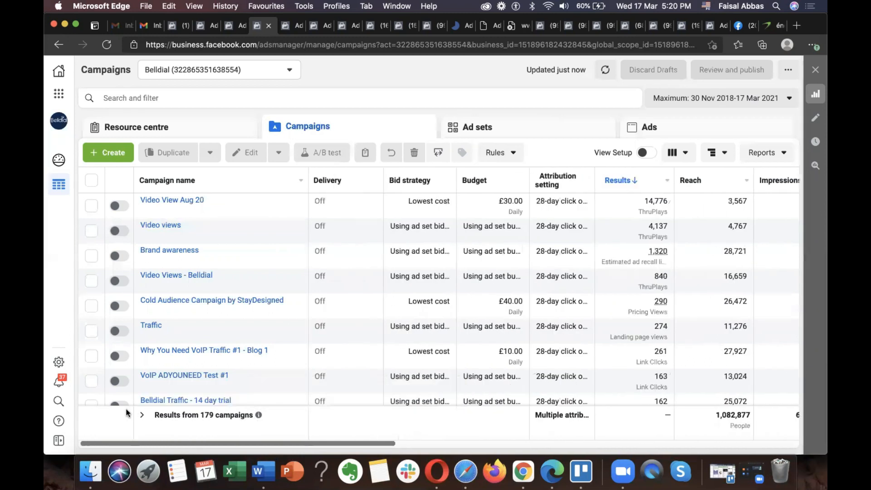
scroll(454, 317, "right", 5)
scroll(503, 386, "right", 5)
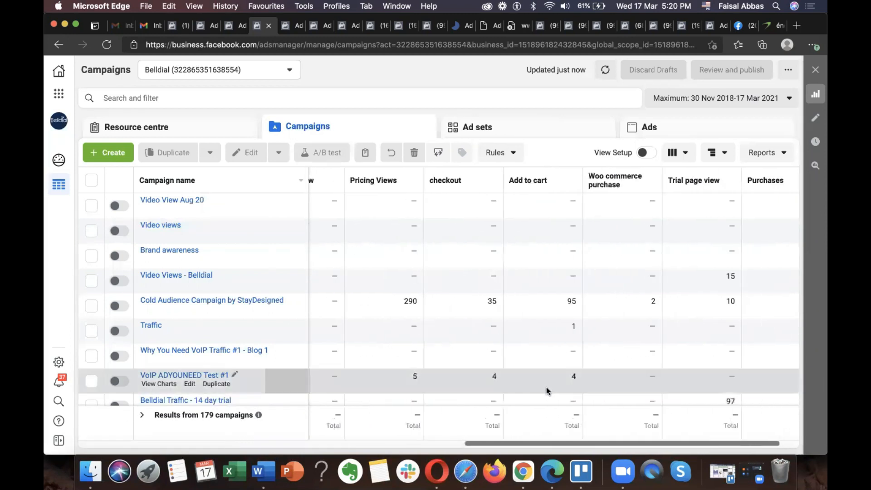
left_click(790, 183)
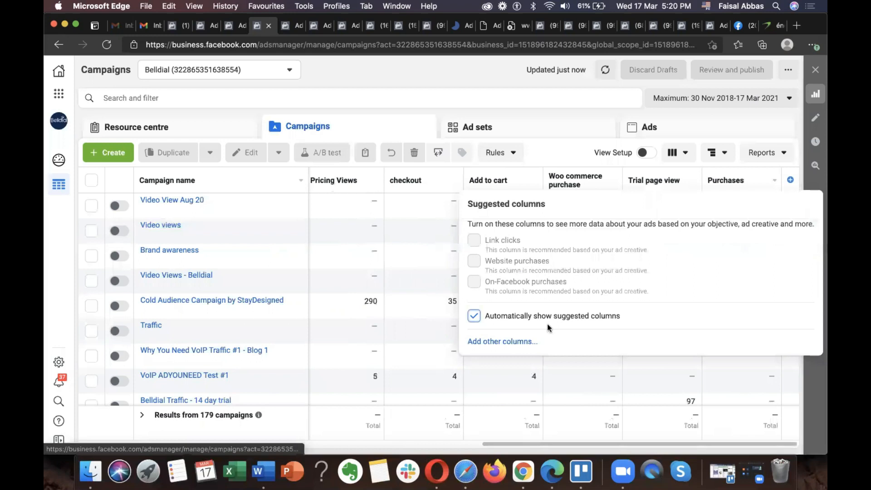
left_click(508, 344)
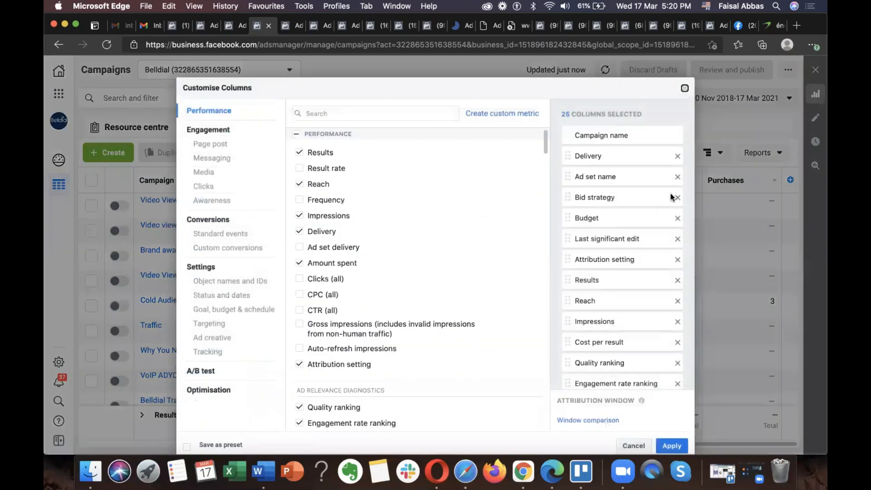
left_click(678, 198)
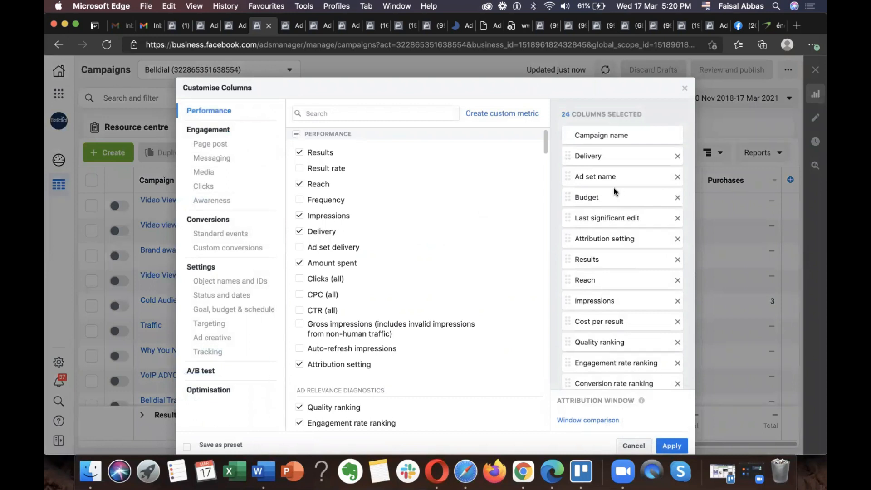
left_click(677, 177)
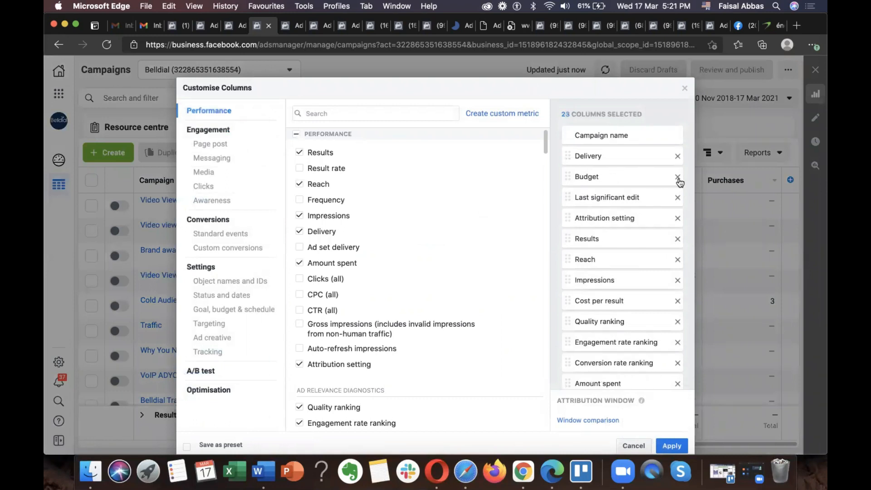
Step: Remove Last significant edit, Attribution setting and Schedule from the selected columns and check the remaining list
scroll(625, 268, "down", 5)
scroll(625, 268, "up", 10)
left_click(678, 198)
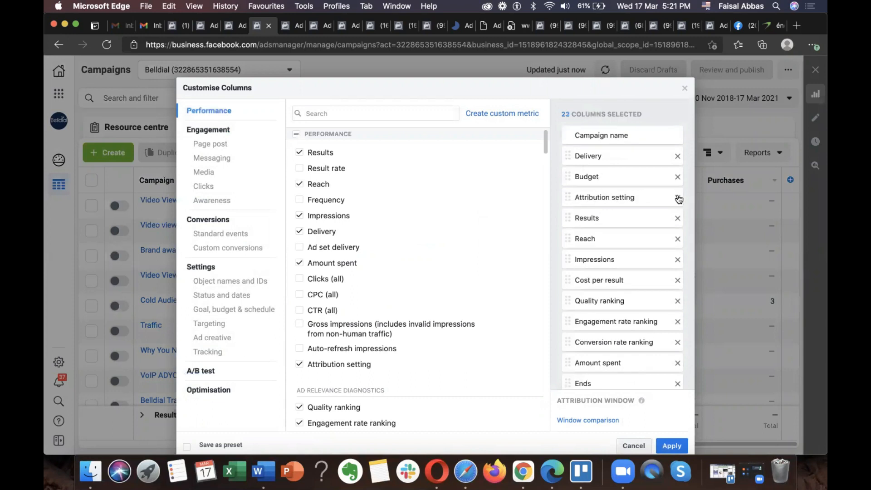
left_click(677, 197)
scroll(640, 203, "down", 5)
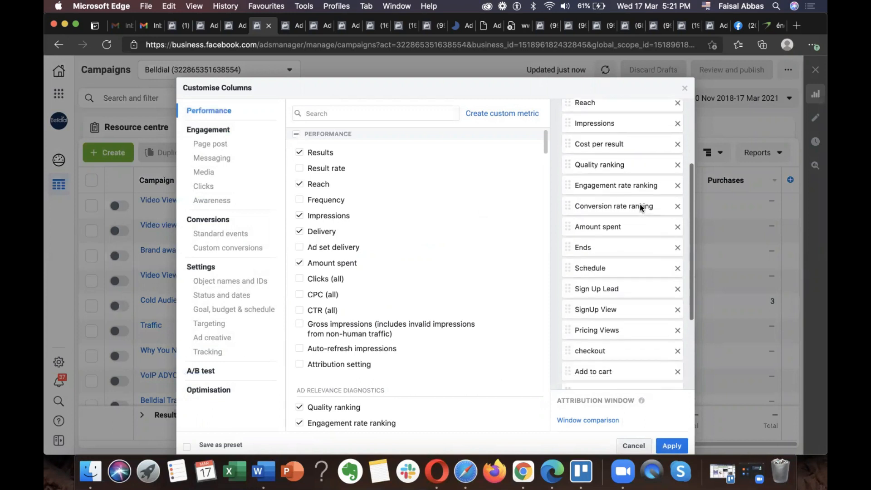
scroll(640, 203, "down", 4)
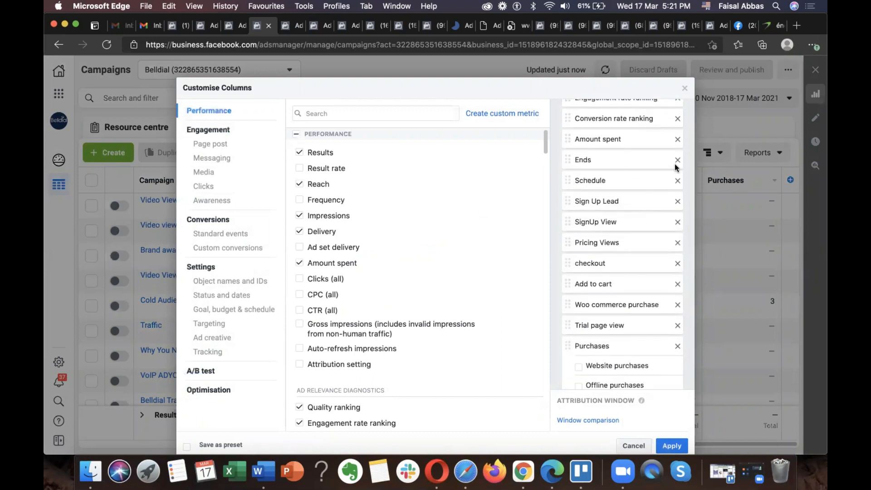
left_click(678, 180)
scroll(660, 195, "up", 10)
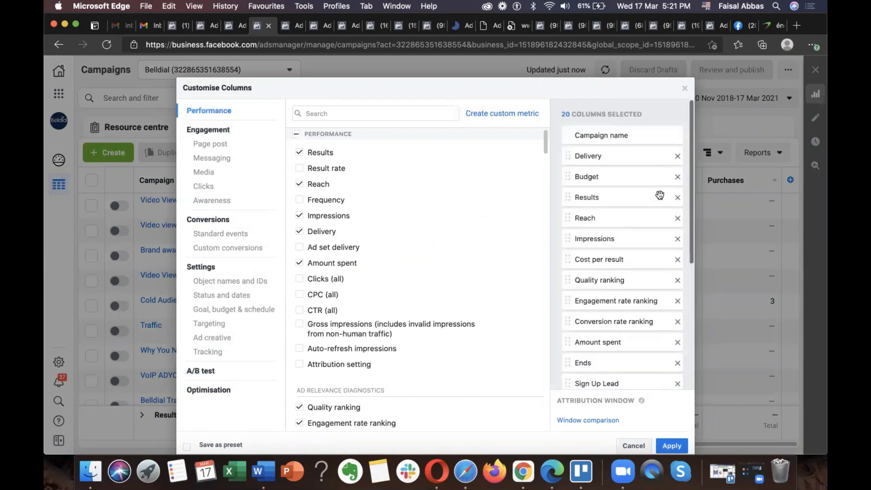
scroll(660, 195, "down", 10)
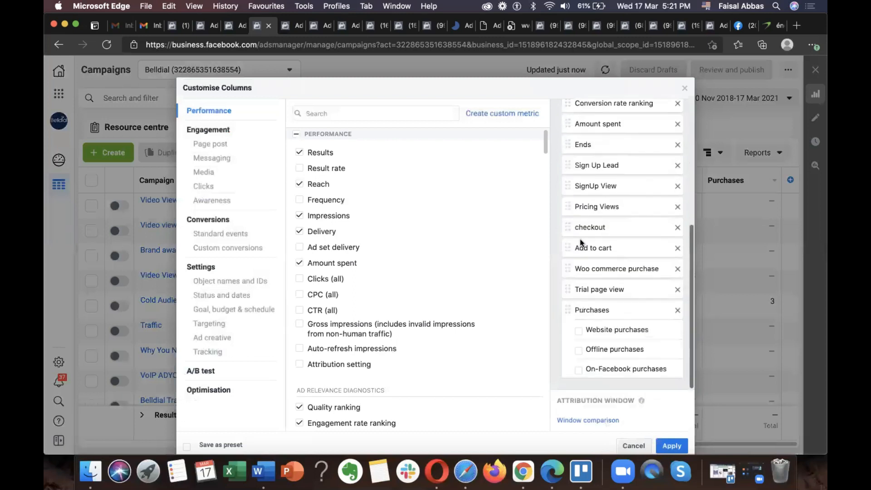
Step: Save the trimmed column selection as a preset named with the user's first name and apply it to the campaigns table
left_click(220, 445)
left_click(309, 445)
scroll(355, 403, "down", 5)
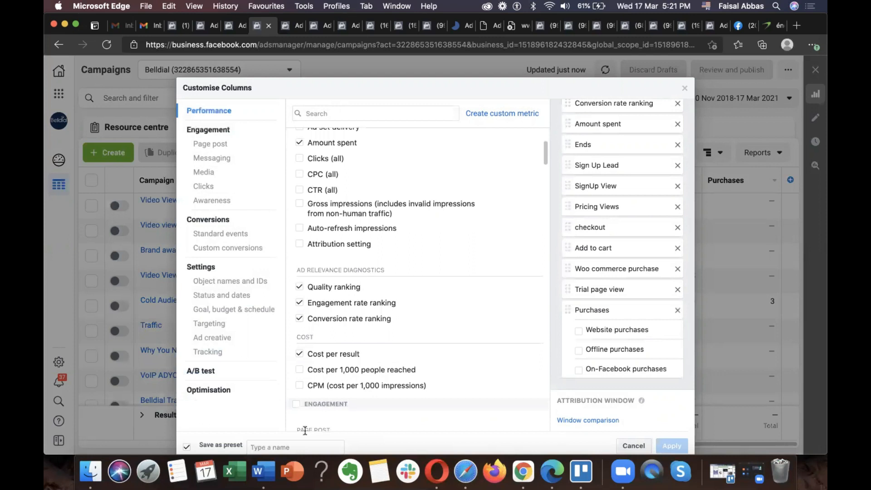
left_click(310, 445)
type("faisal")
left_click(672, 446)
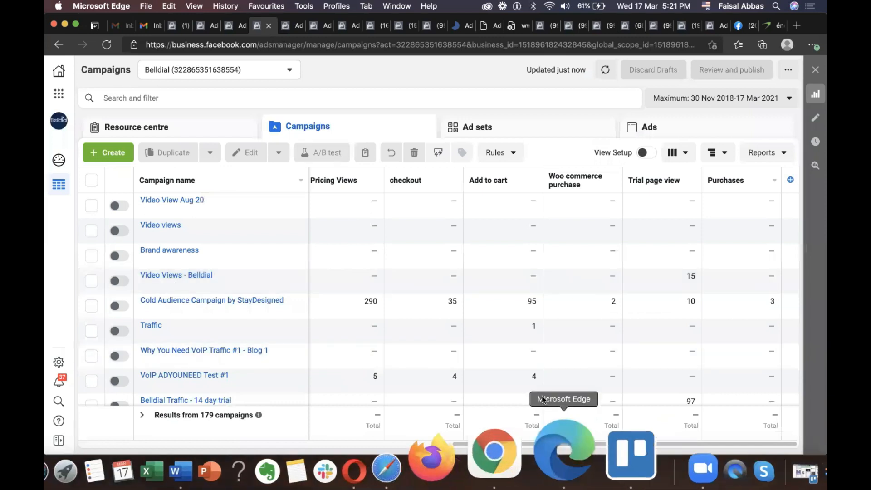
left_click_drag(519, 447, 521, 422)
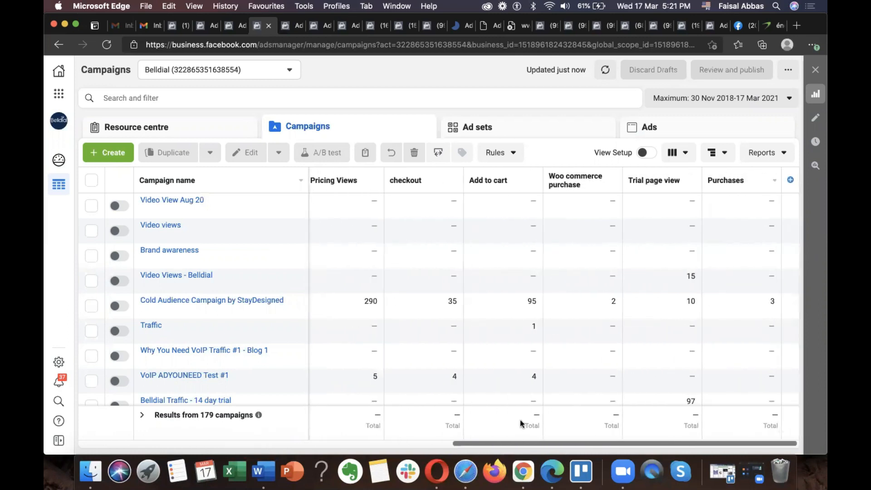